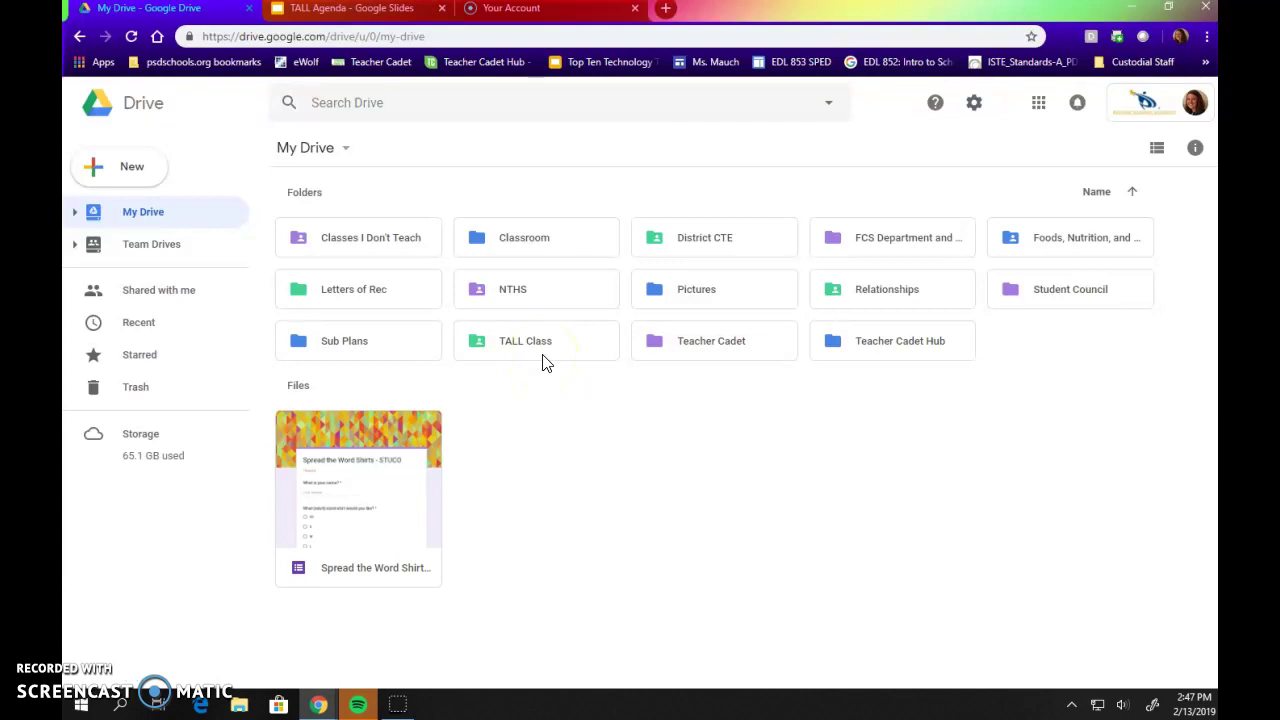
Open the TALL Class folder and create a new Google Form in it, sharing it with the folder's permissions
left_click(556, 436)
double_click(525, 345)
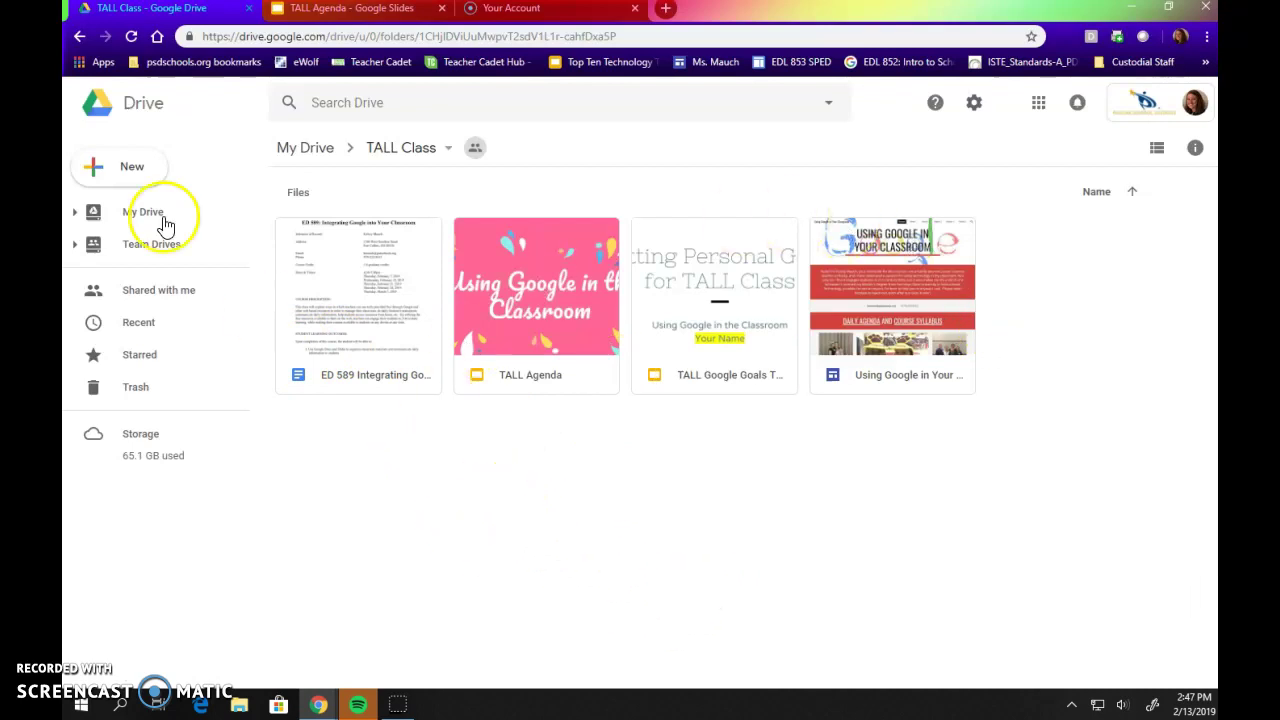
left_click(135, 170)
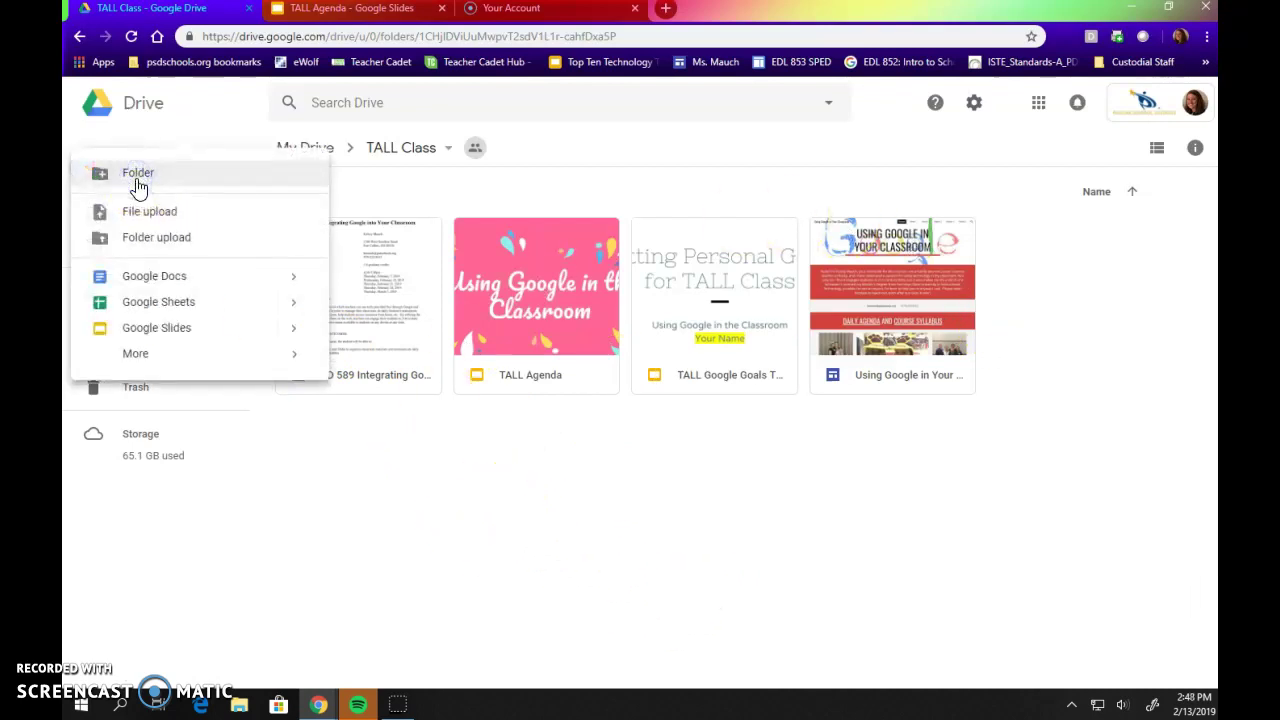
left_click(163, 360)
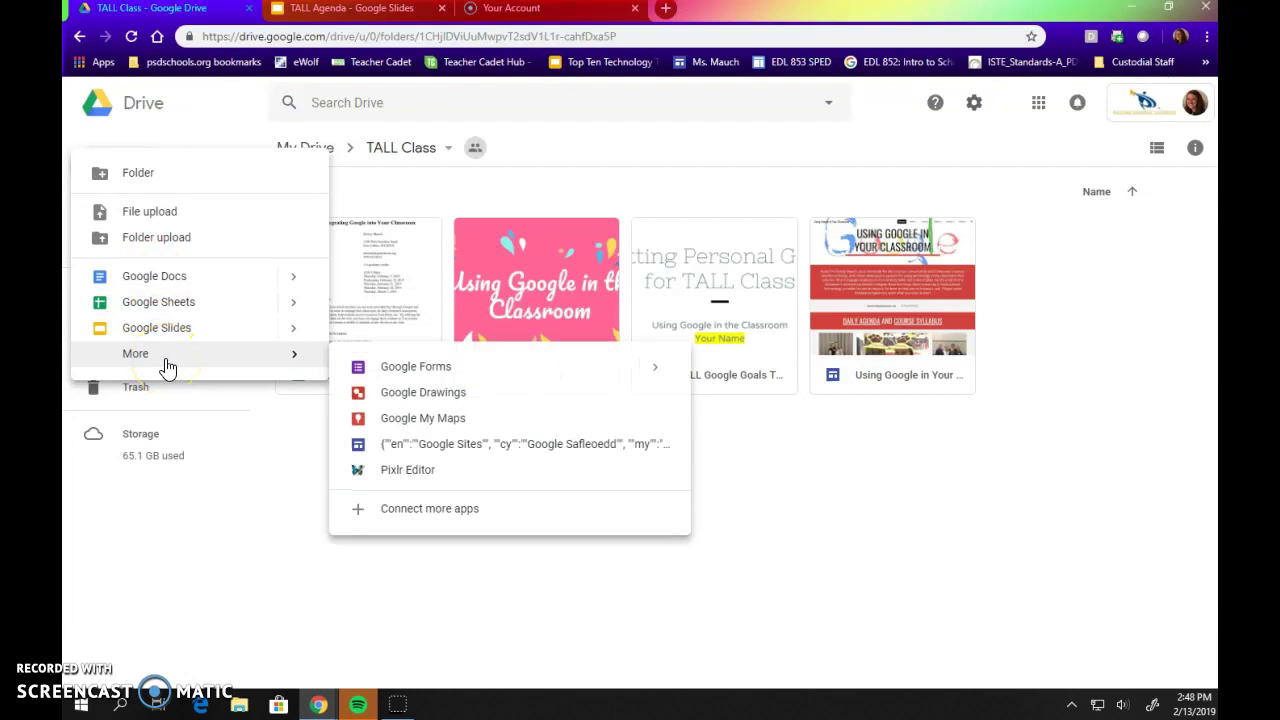
left_click(423, 375)
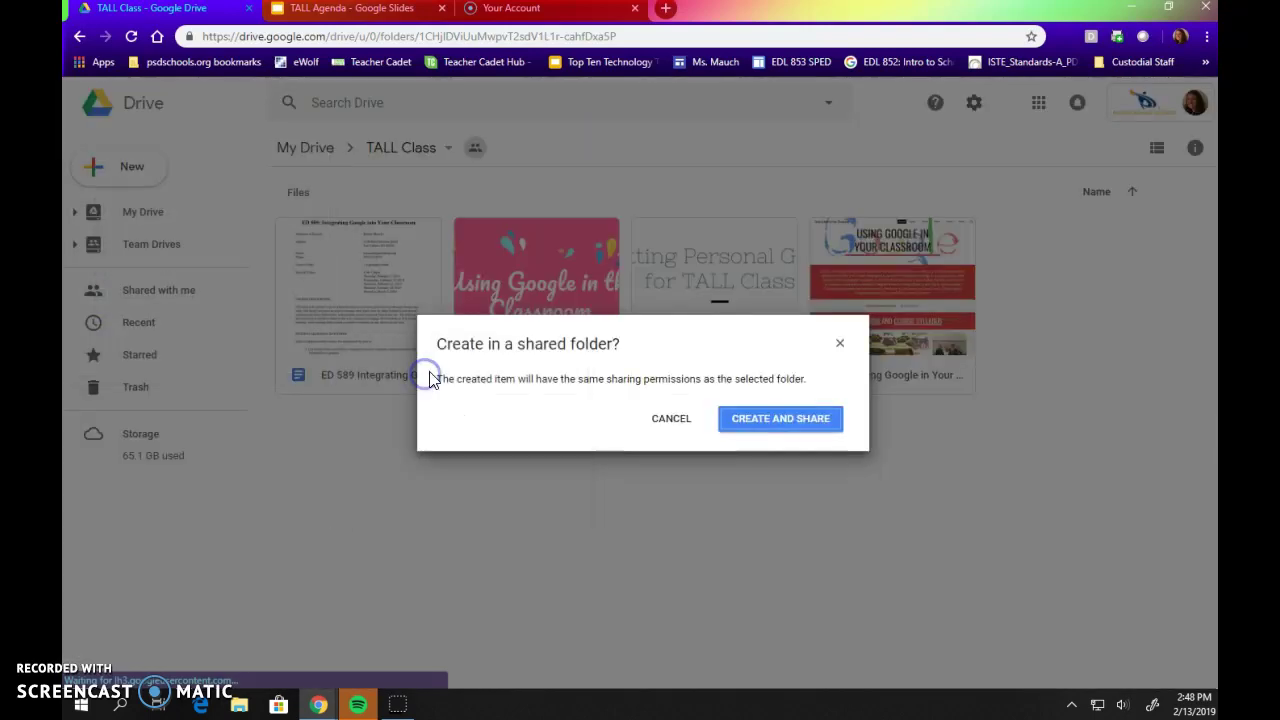
left_click(752, 425)
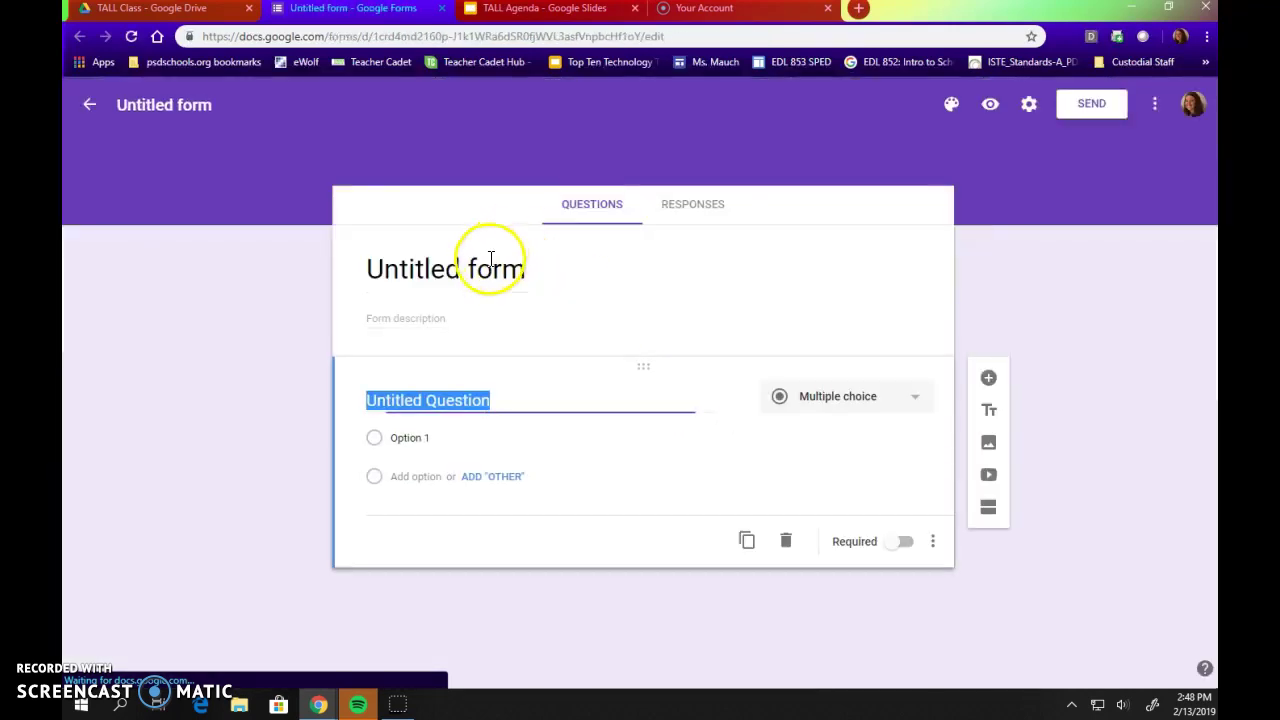
Title the form "TALL Survey" and apply the same name to the form's file
left_click(487, 264)
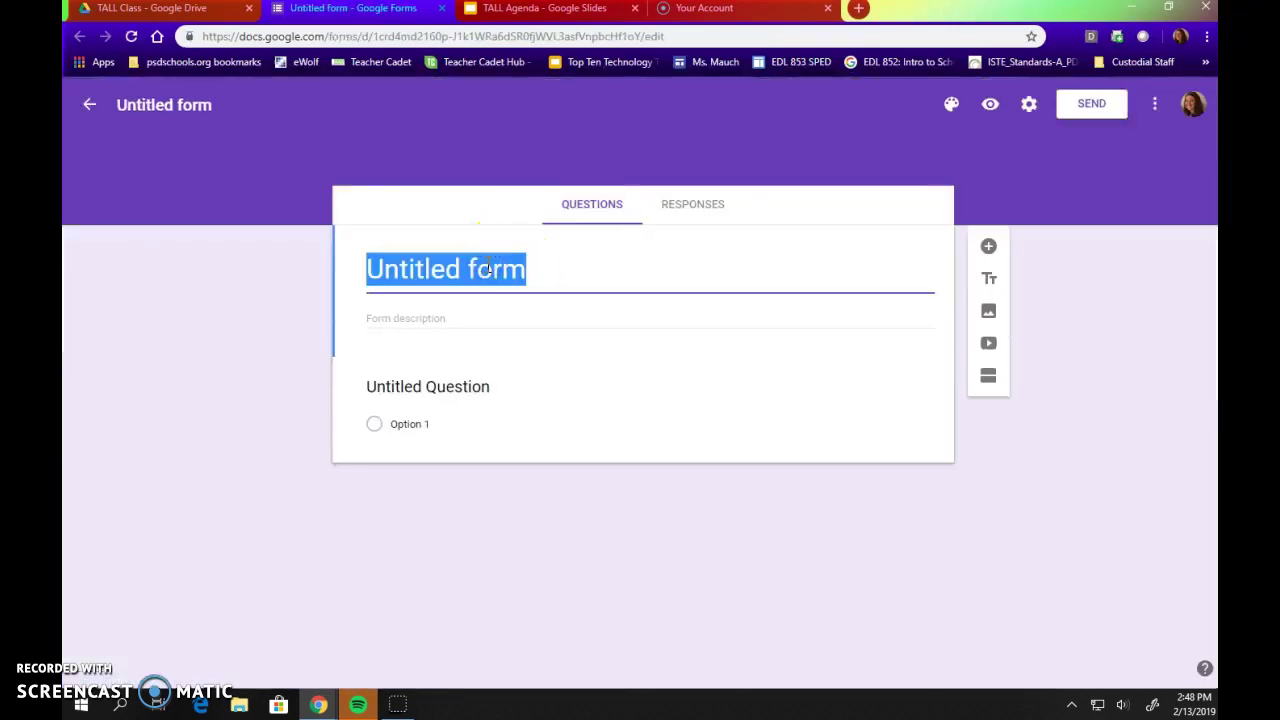
type("TALL Survey")
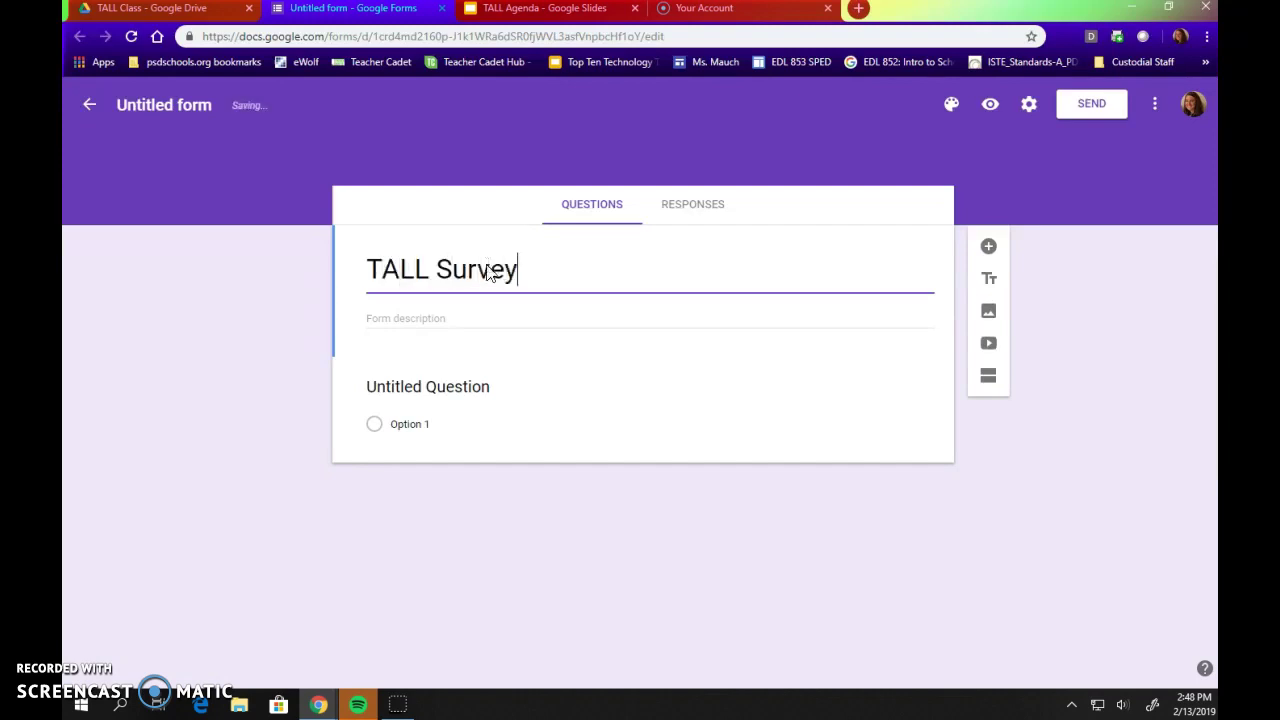
left_click(435, 389)
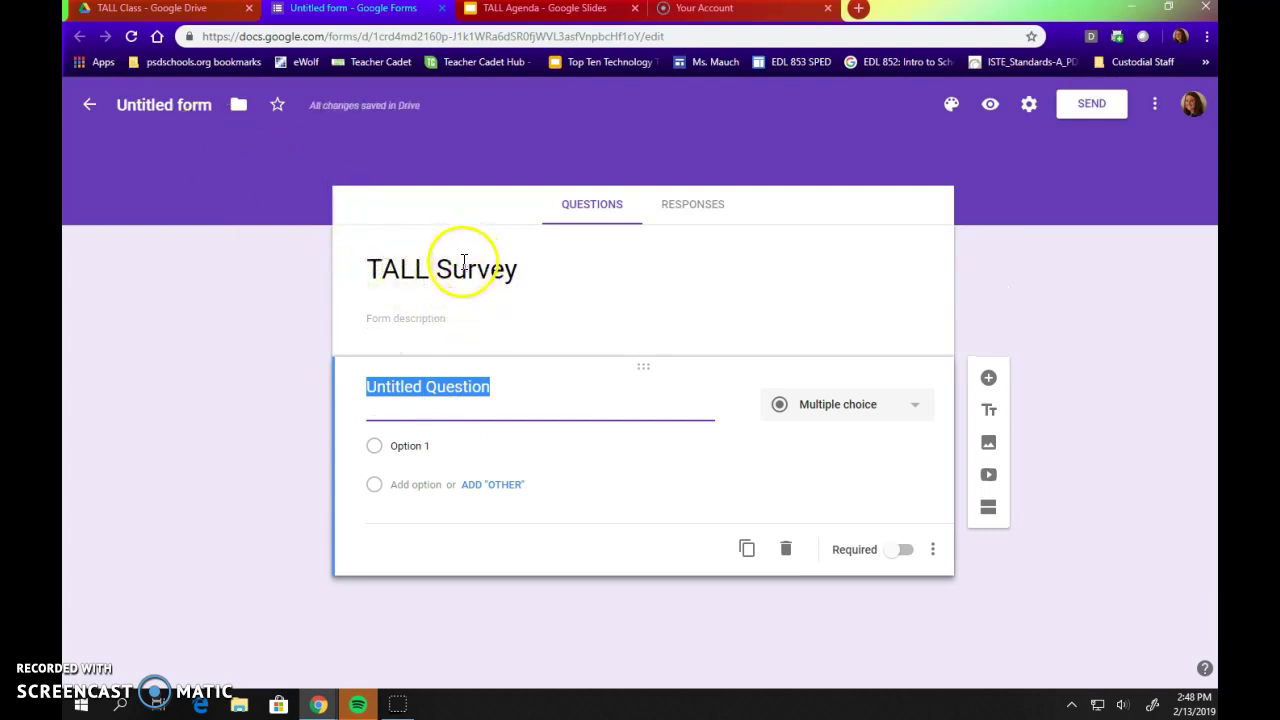
left_click(173, 108)
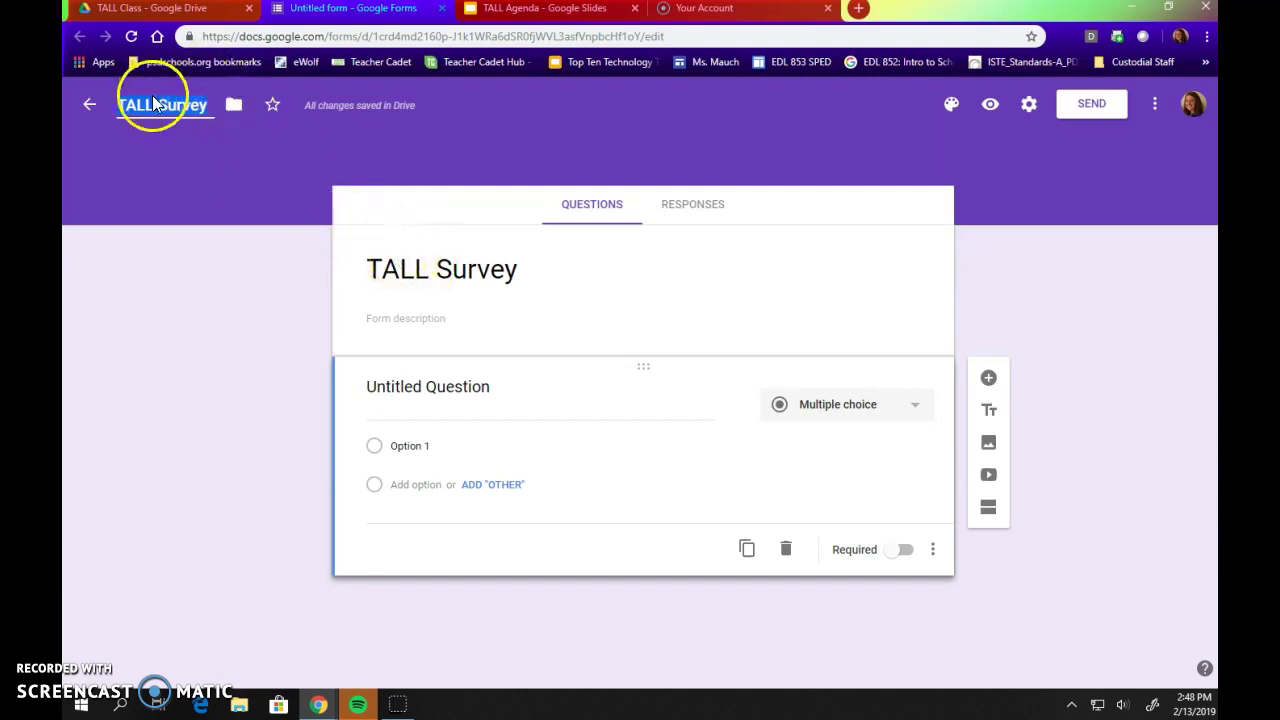
Make the first question "What is your name?" a required short-answer question
left_click(410, 386)
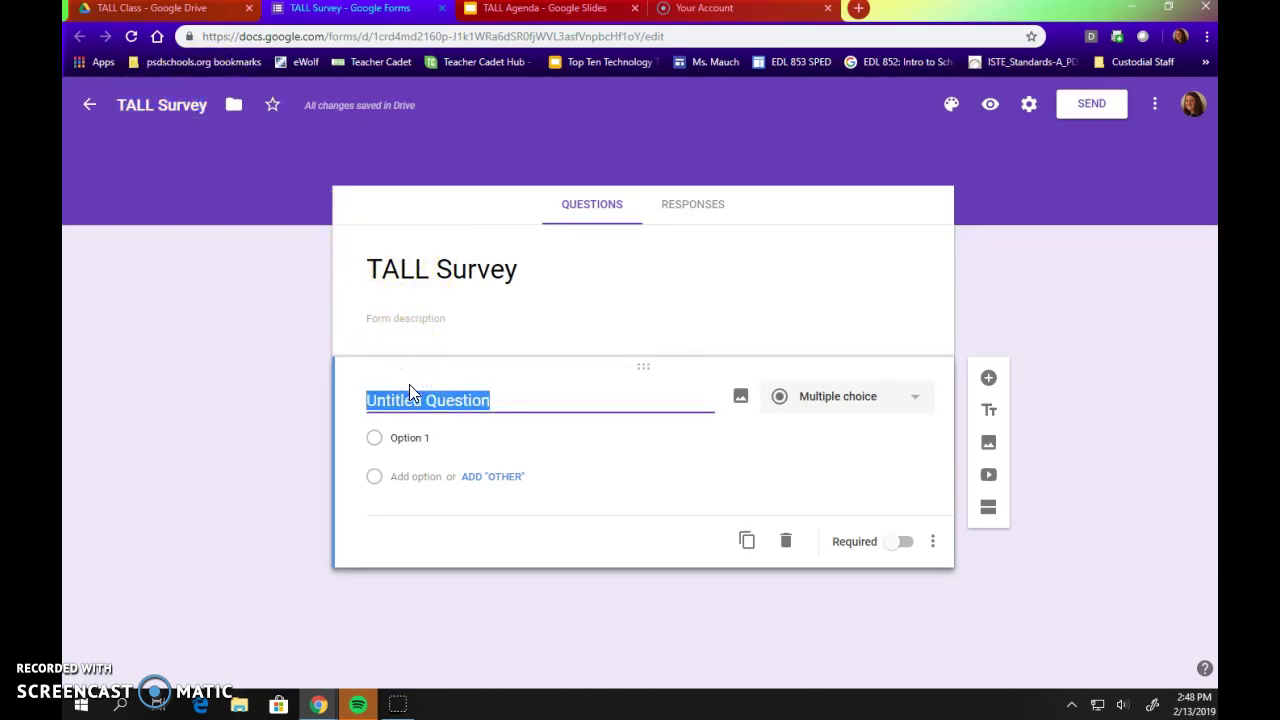
type("What is your name?")
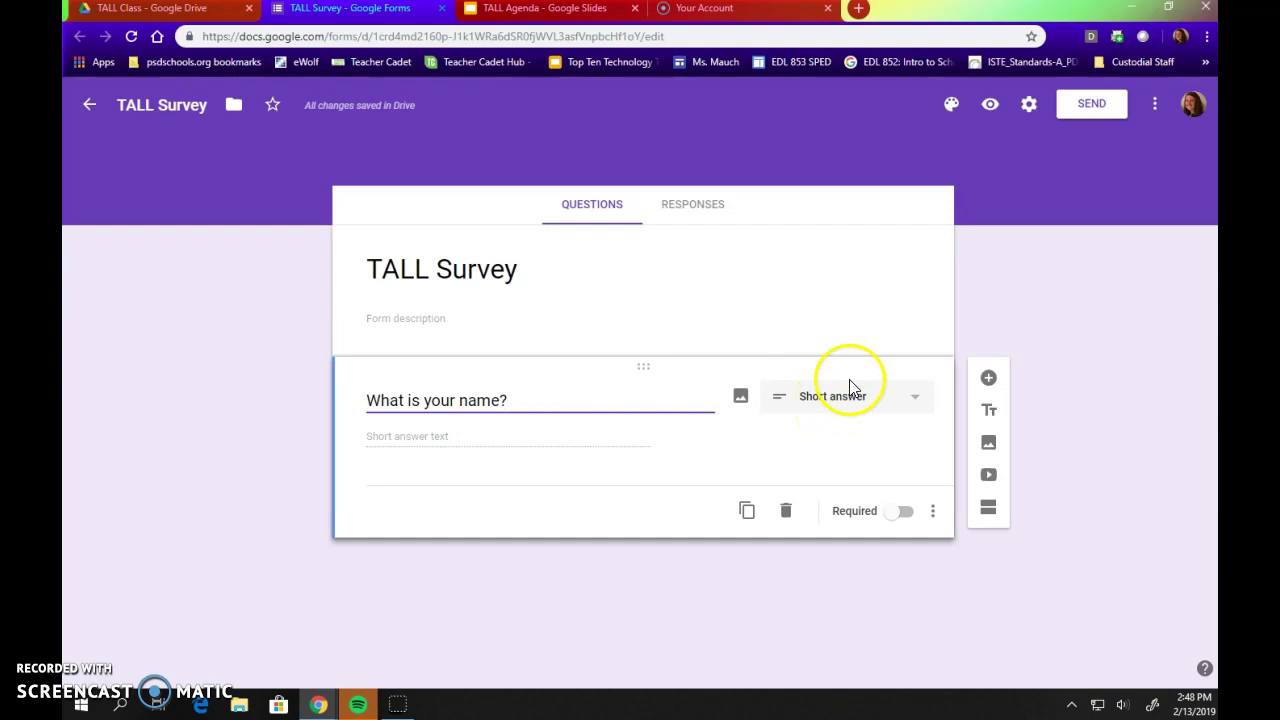
left_click(845, 397)
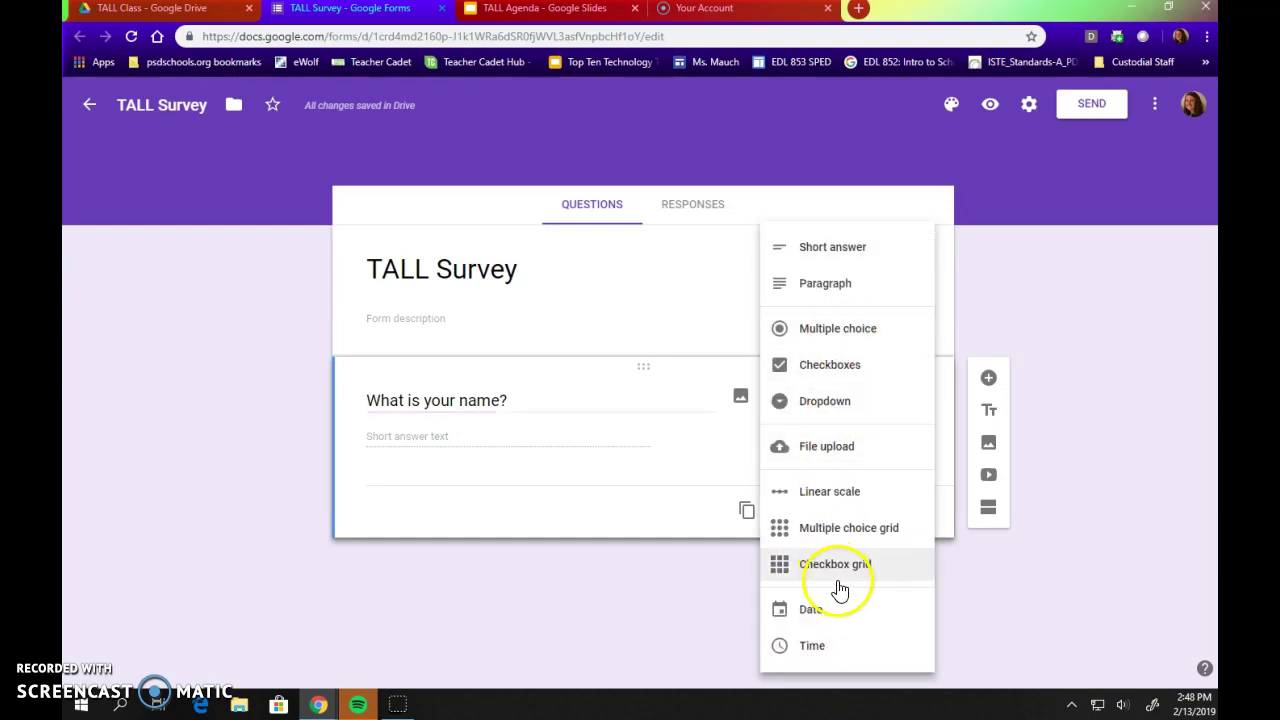
left_click(819, 255)
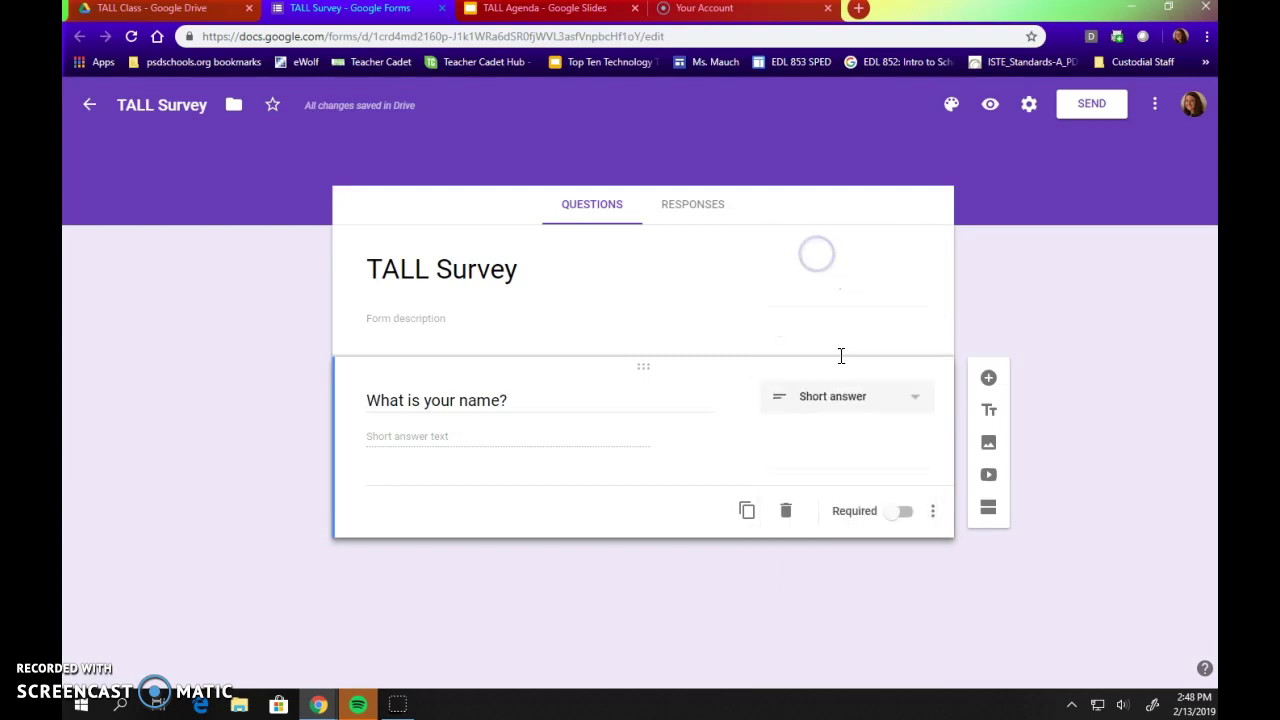
left_click(900, 514)
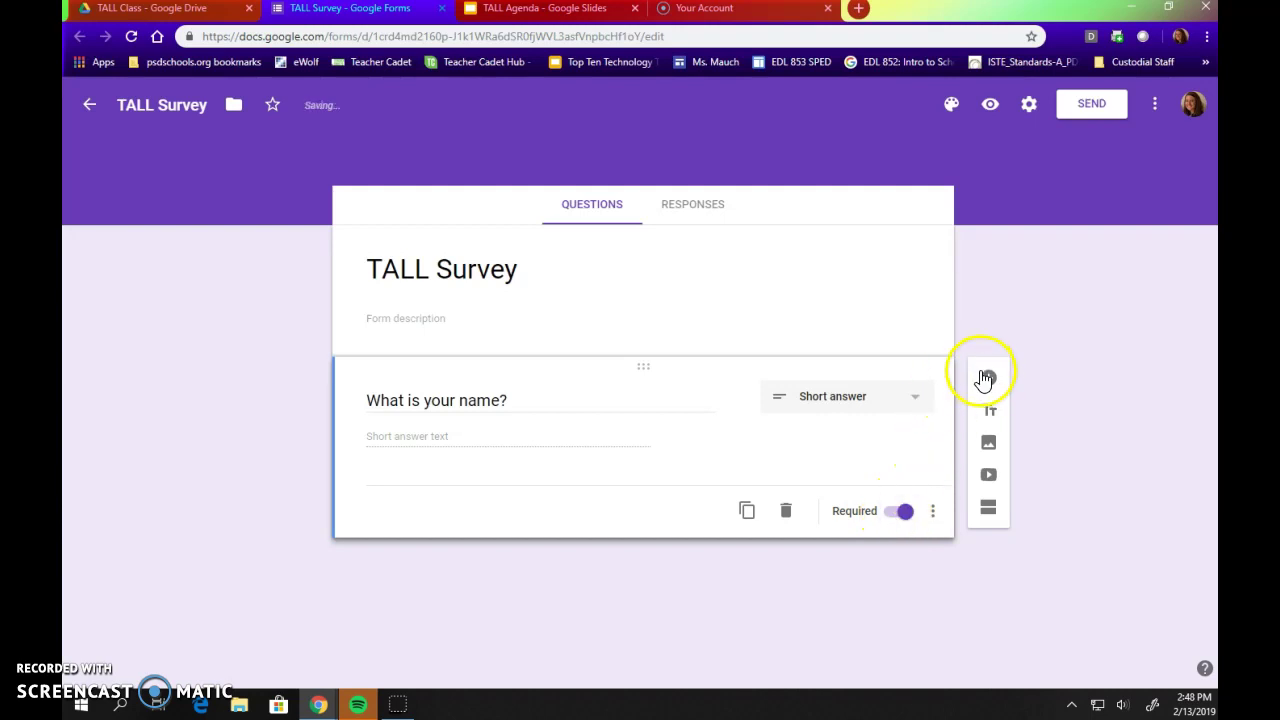
Add a second question "How was your day?" as a linear scale from 1 to 10
left_click(987, 379)
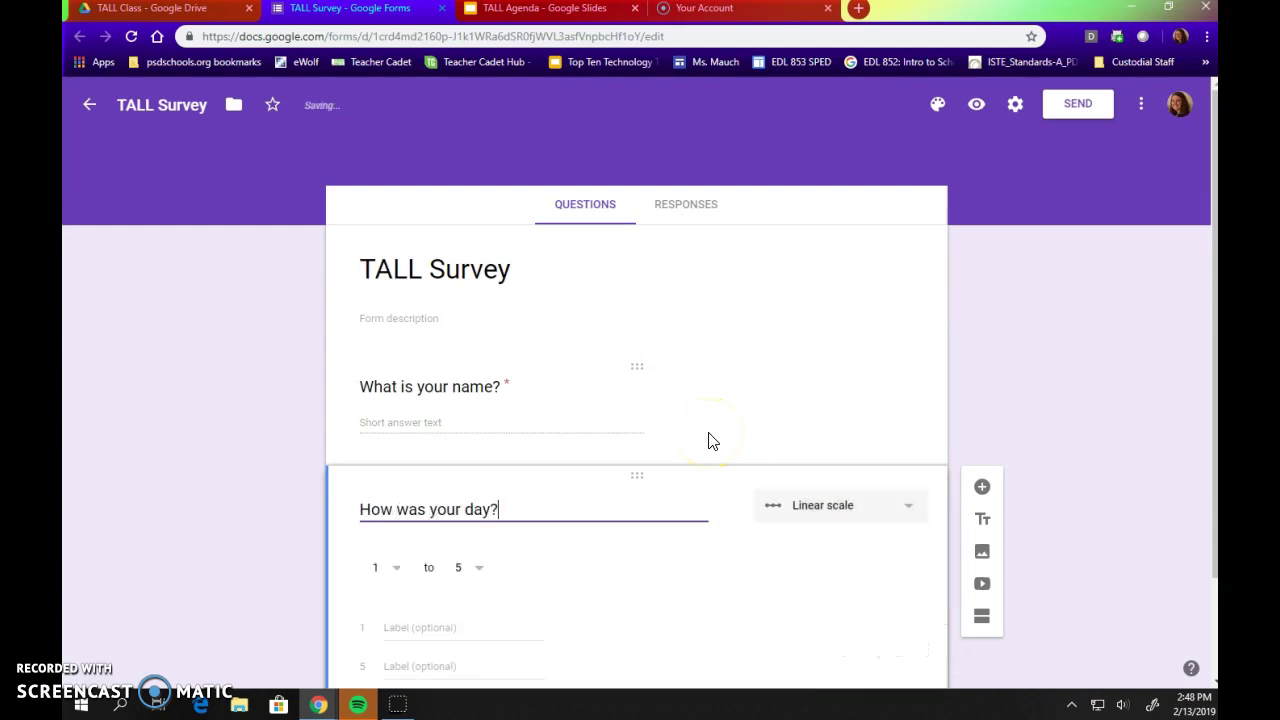
scroll(1094, 472, "down", 2)
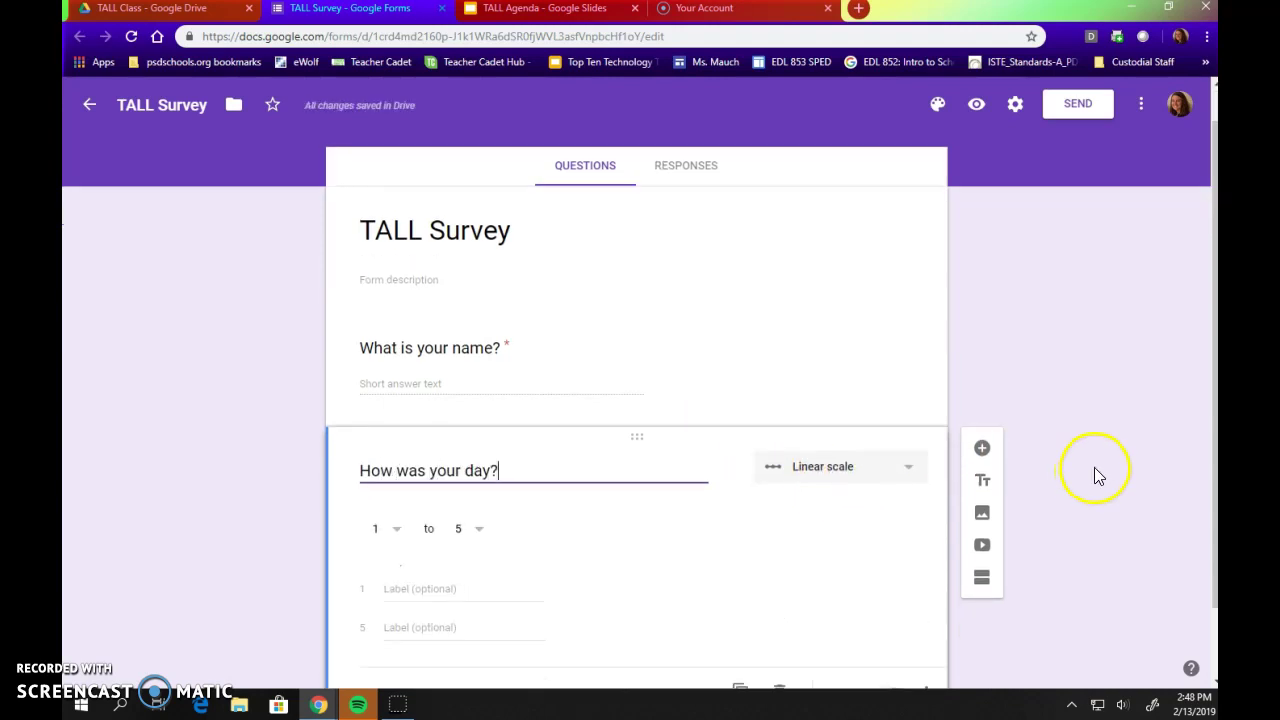
left_click(479, 446)
left_click(461, 628)
Label the scale's low end "Not so great" and high end "Amazing!", and make the question required
left_click(421, 503)
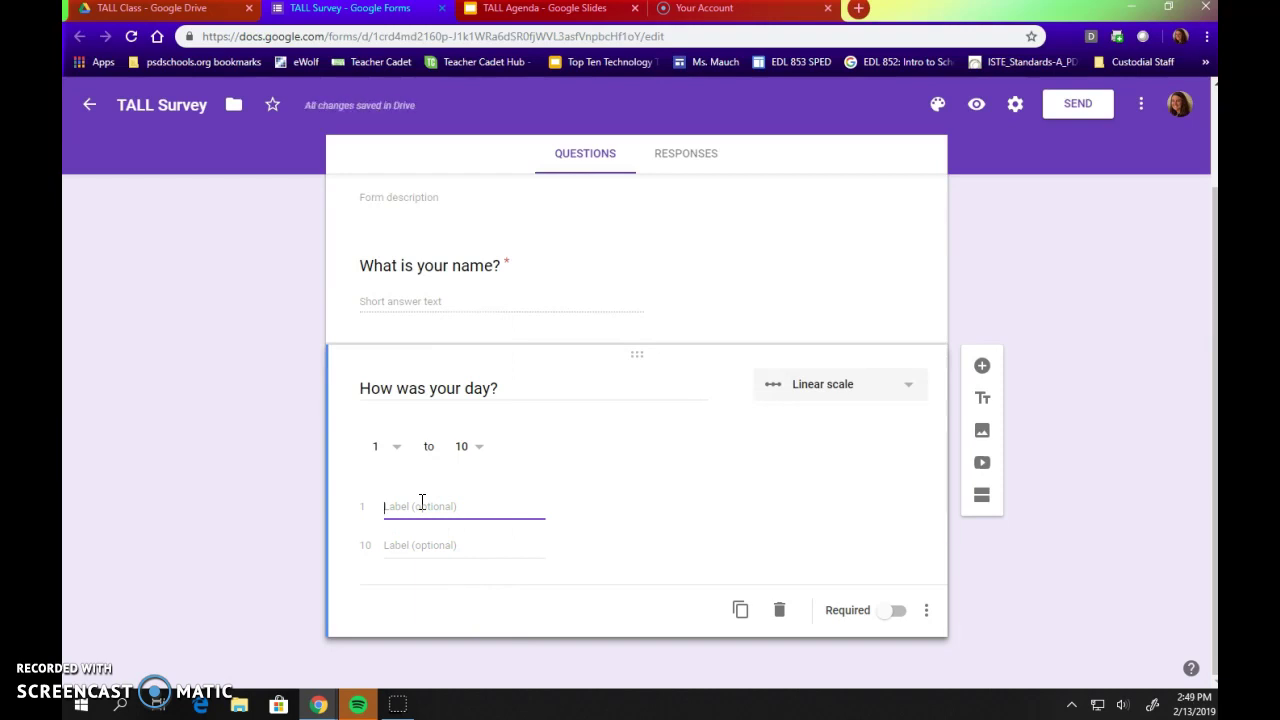
type("Not so great")
key("Tab")
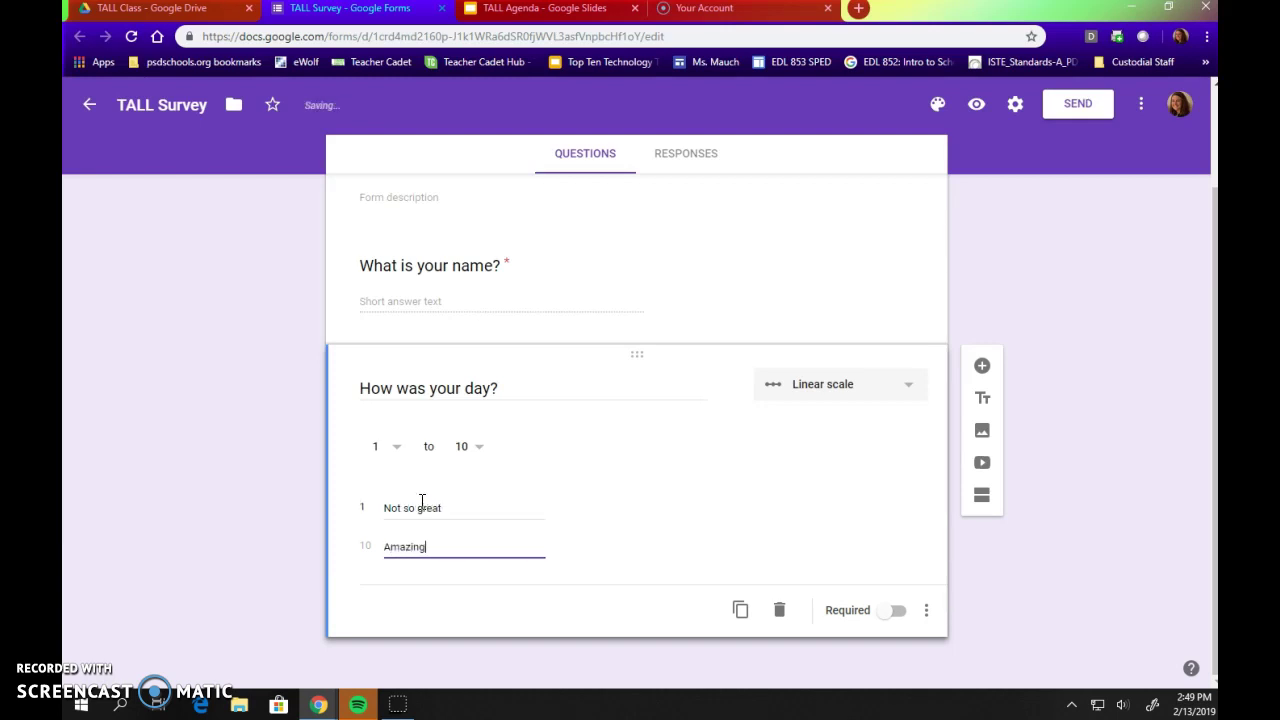
left_click(896, 610)
Add a required paragraph question reading "What is your favorite part about February?"
left_click(982, 366)
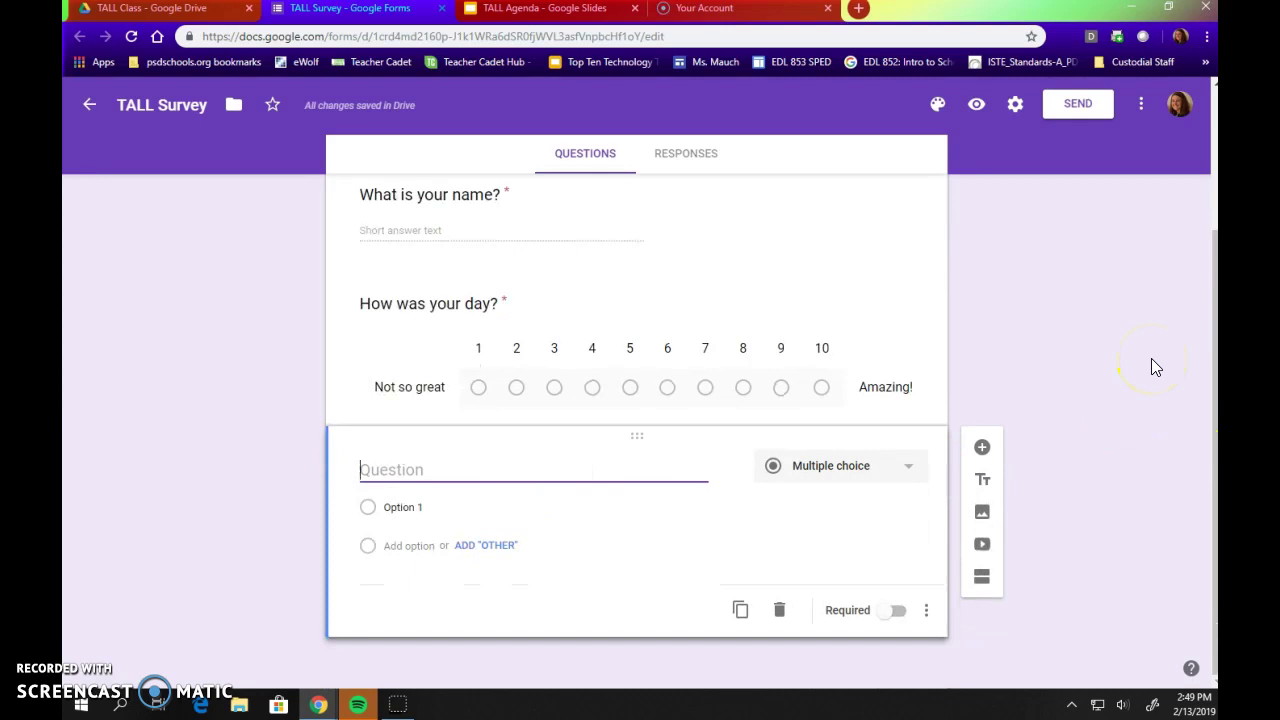
type("What is your favori")
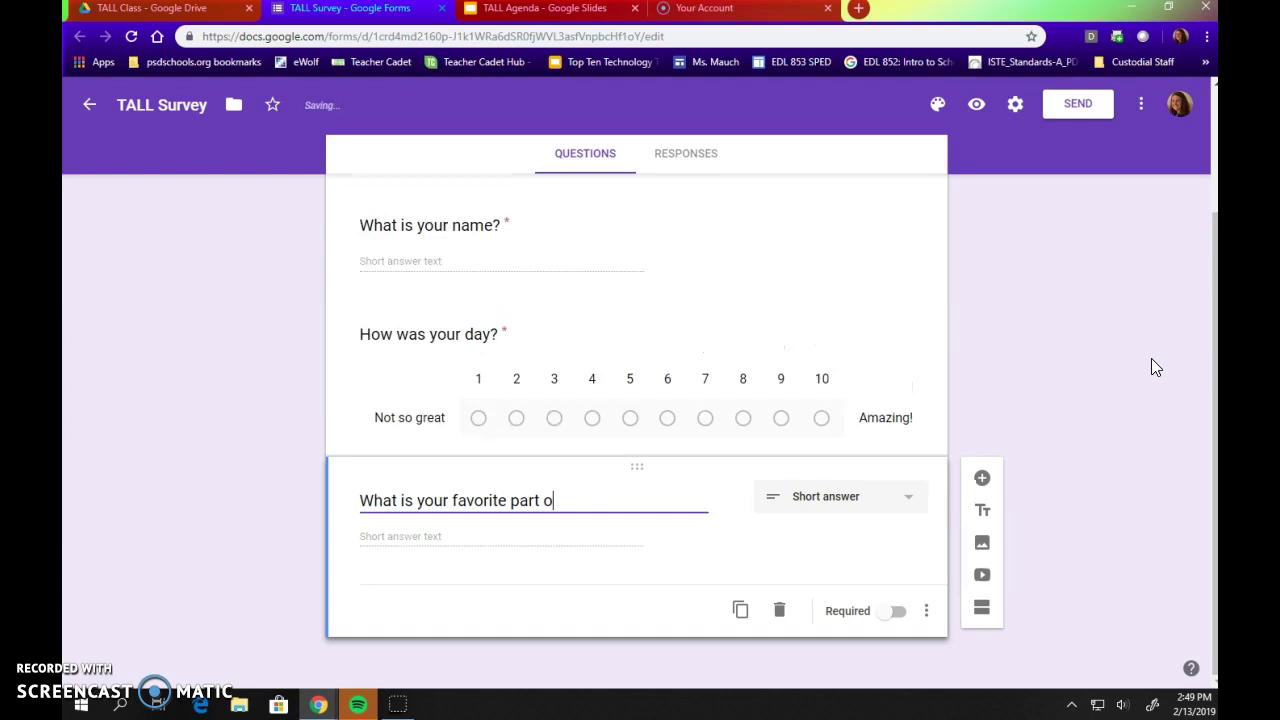
type("te part about February")
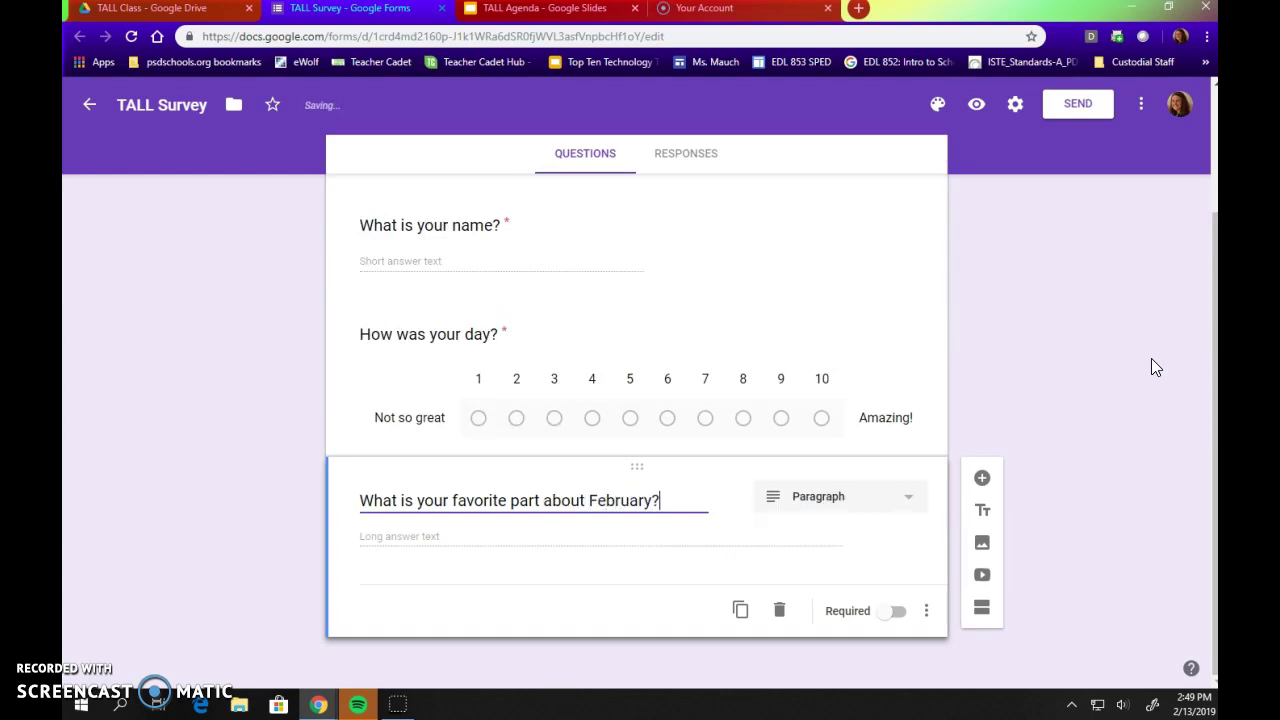
type("?")
left_click(893, 611)
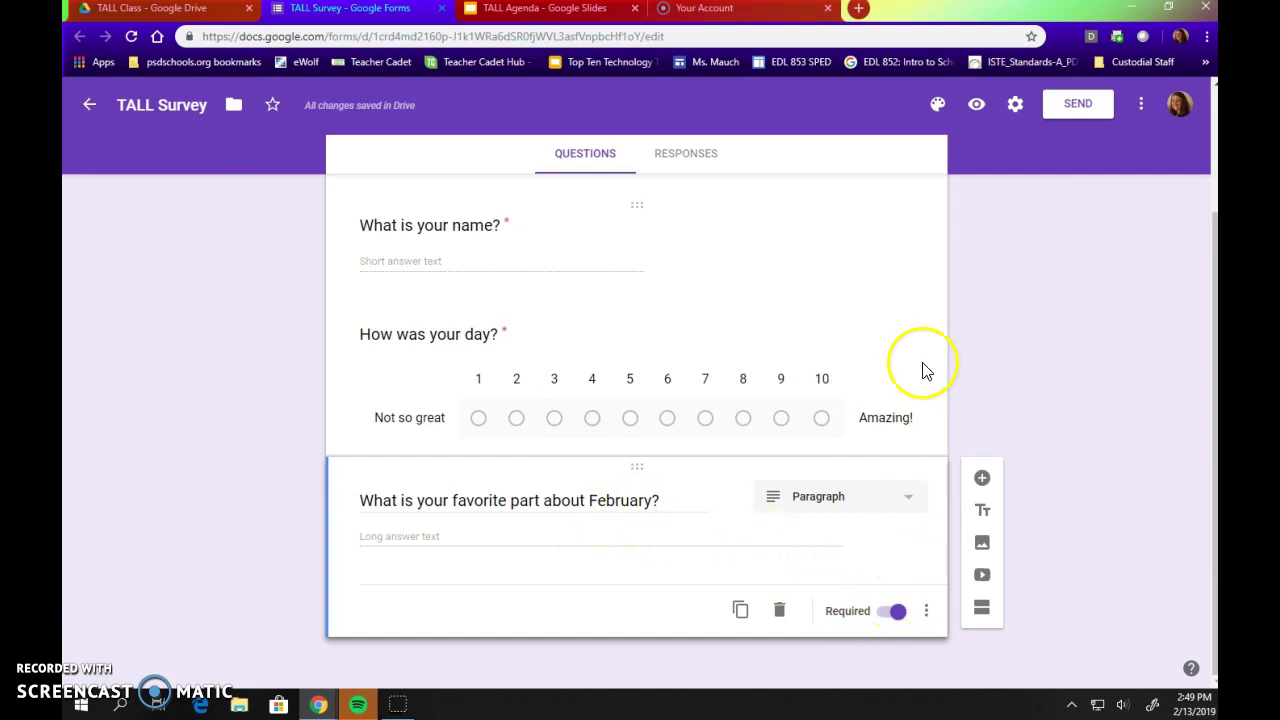
Choose to send the form by link, shorten the URL and copy it
left_click(1055, 113)
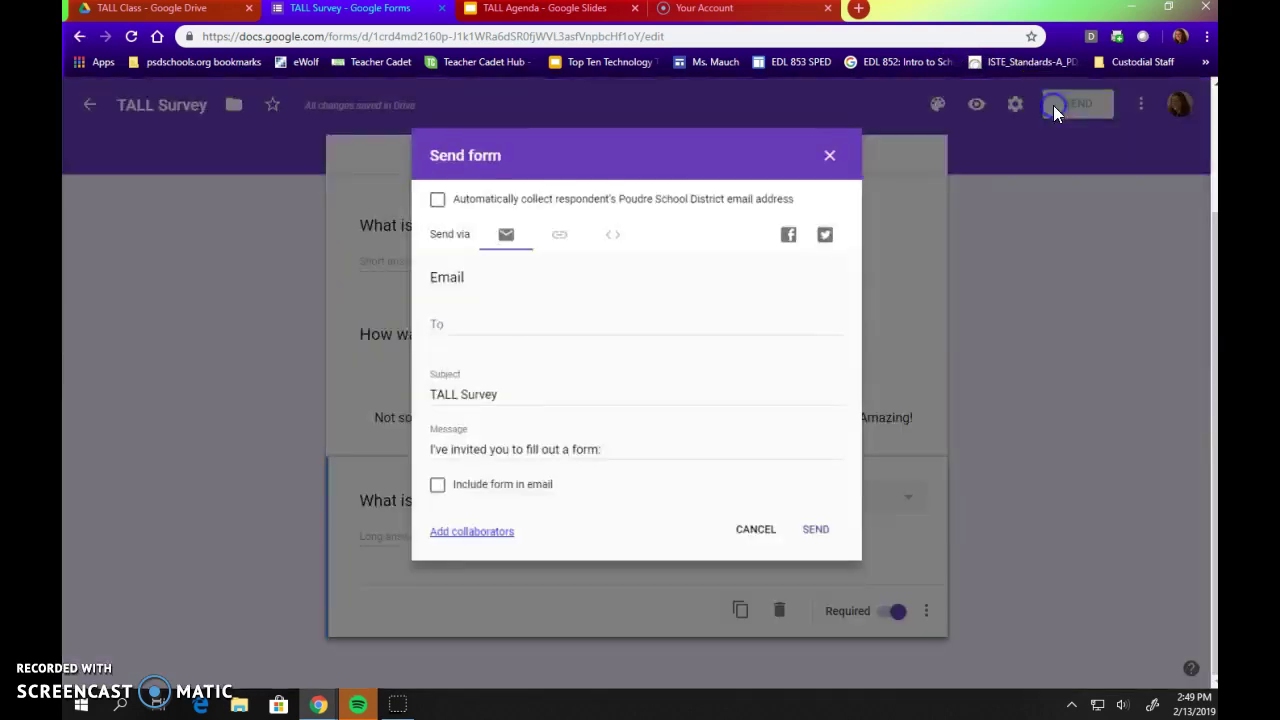
left_click(553, 232)
left_click(427, 334)
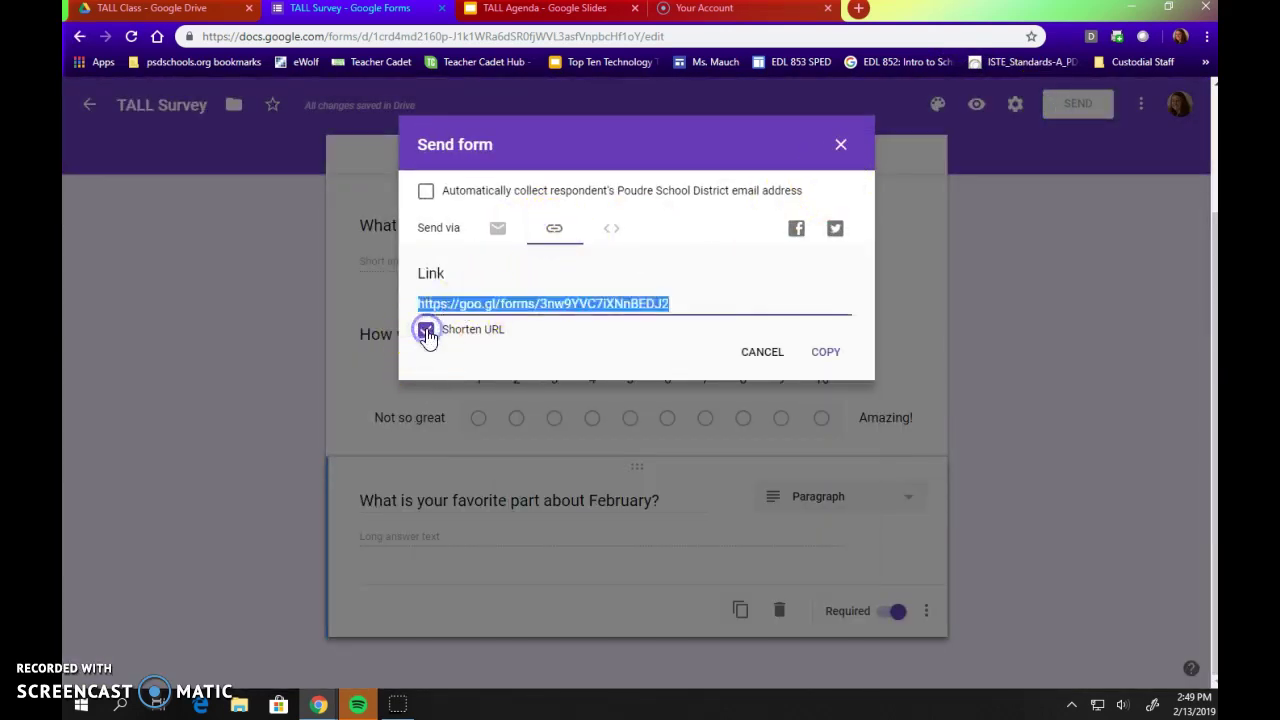
right_click(465, 305)
left_click(502, 313)
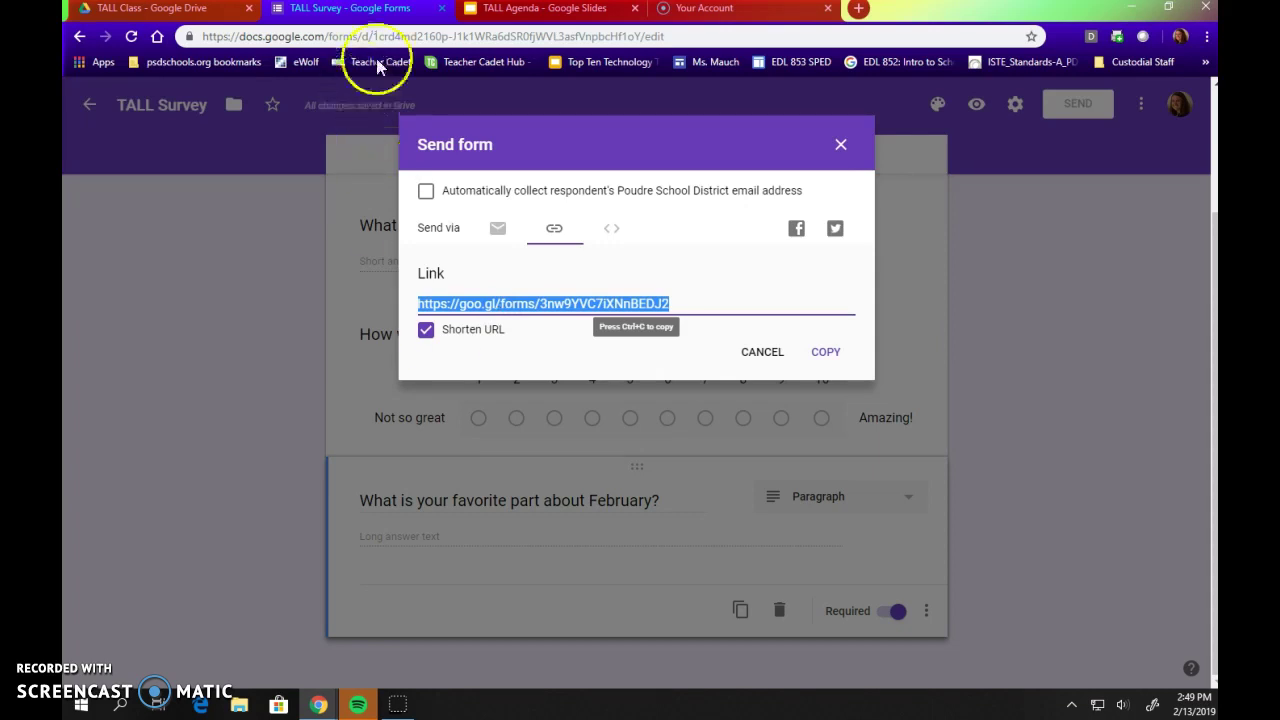
Switch to the TALL Agenda presentation and link the words "Google Form" in slide 21's title to the copied form URL
left_click(543, 8)
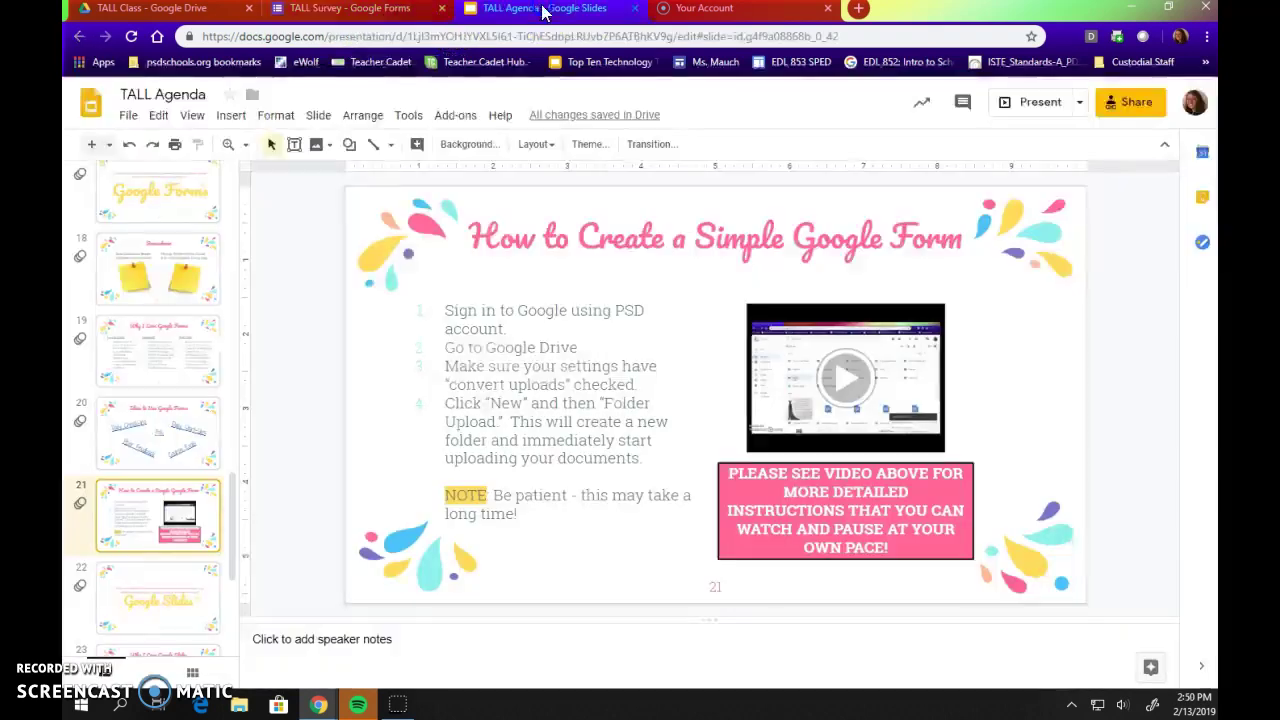
left_click(835, 245)
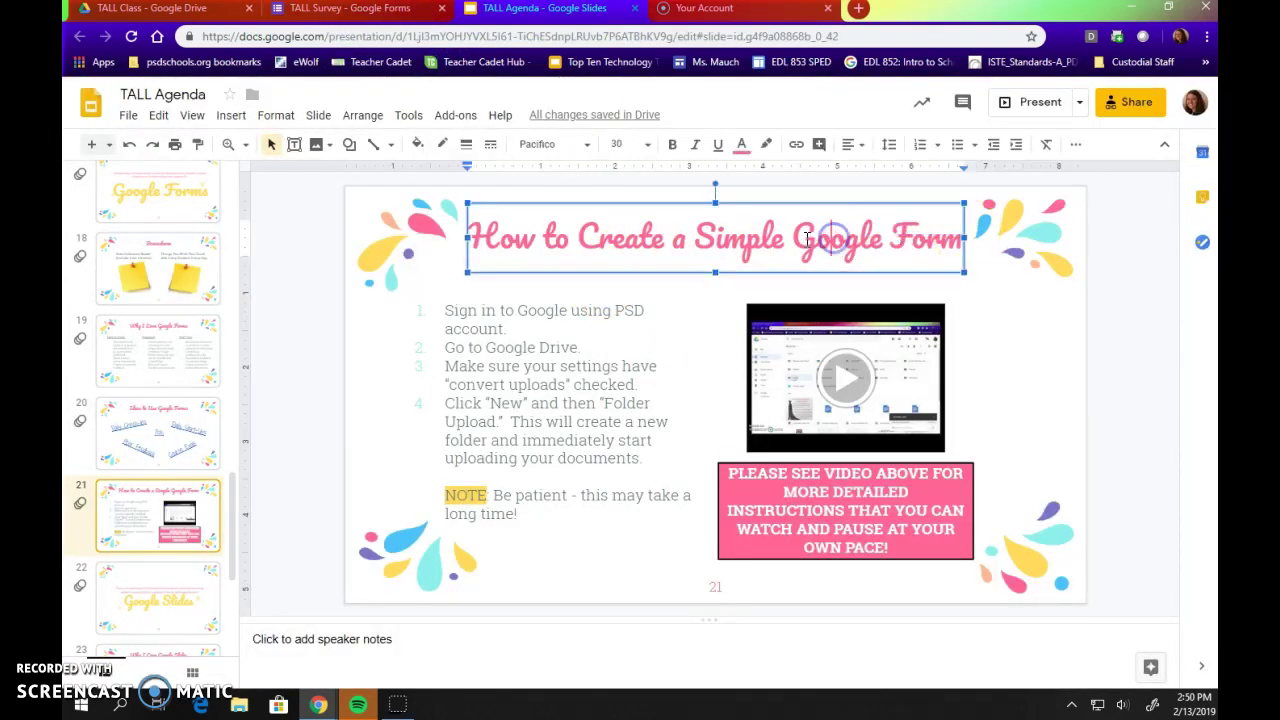
left_click_drag(796, 238, 958, 232)
right_click(898, 242)
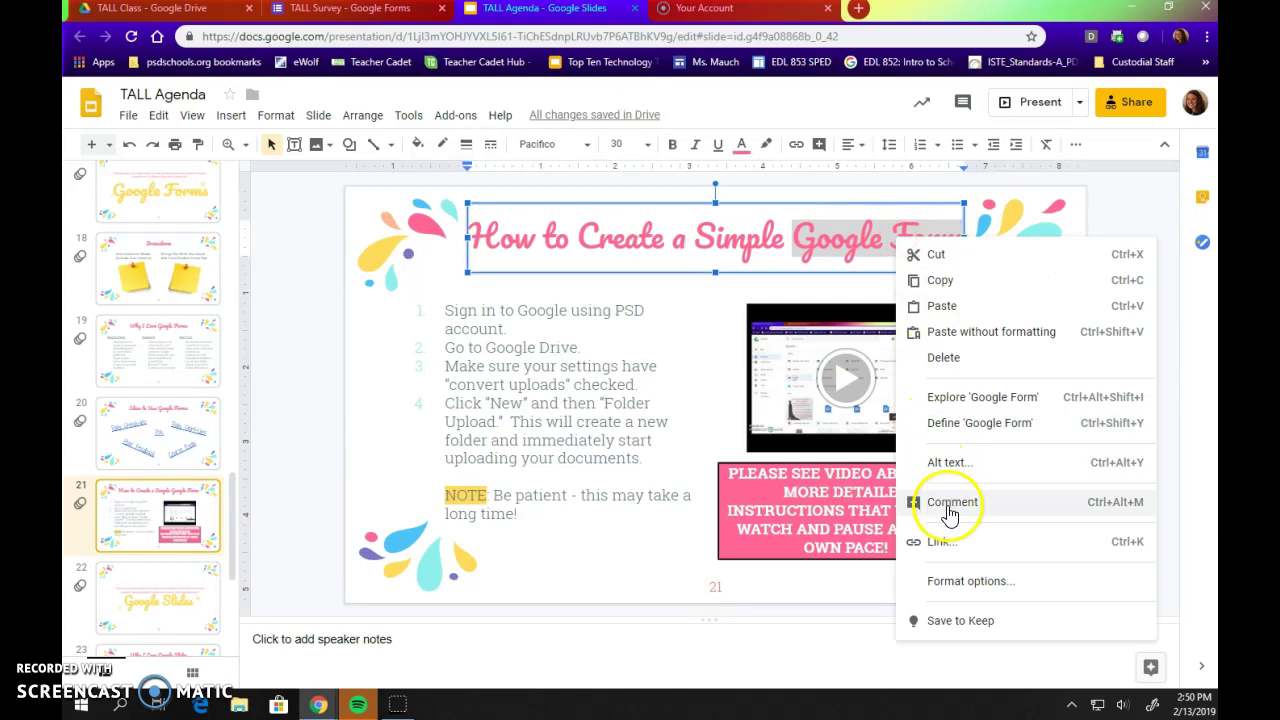
left_click(952, 541)
key("ctrl+v")
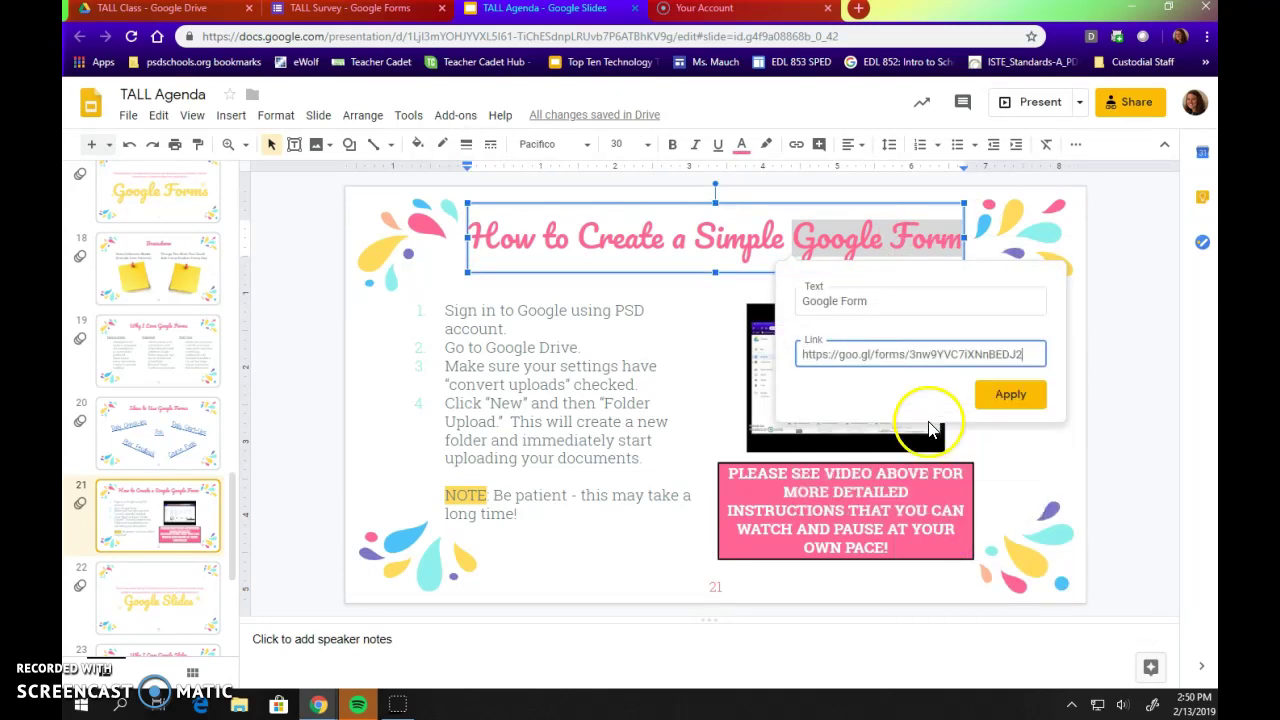
left_click(995, 392)
left_click(1045, 460)
Follow the new title link to check the live TALL Survey form, and close that page
left_click(907, 256)
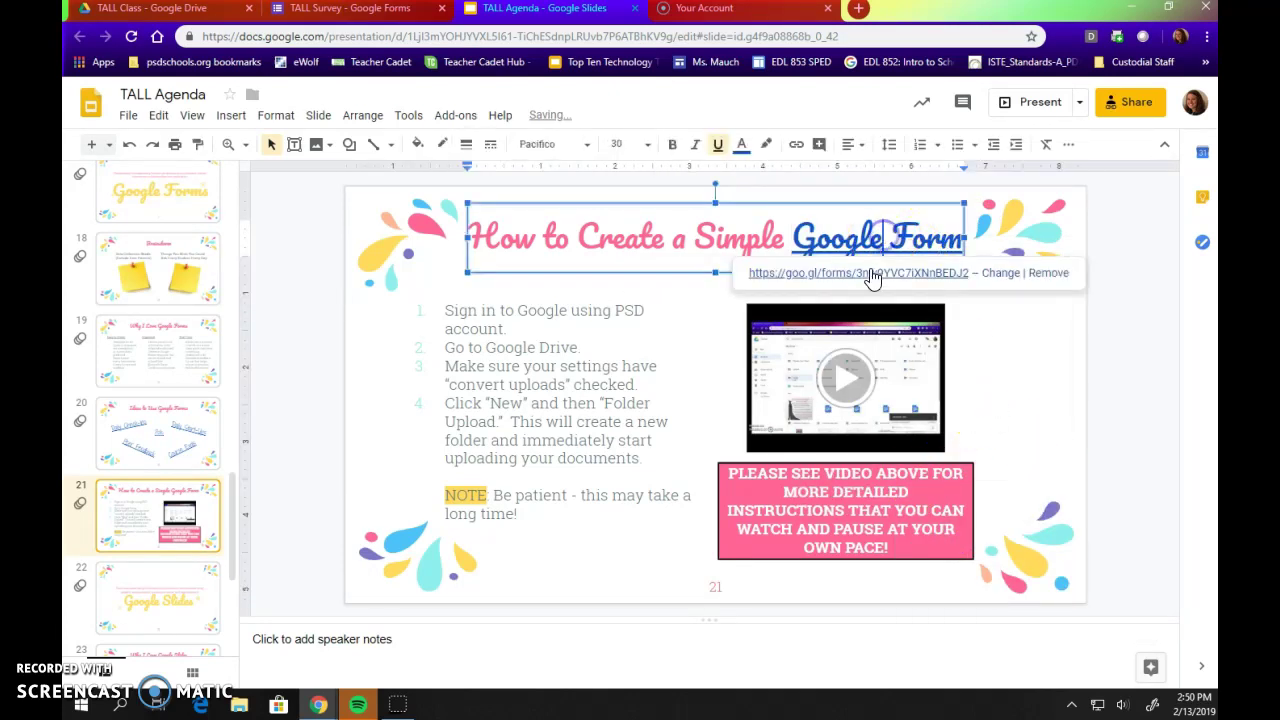
left_click(869, 277)
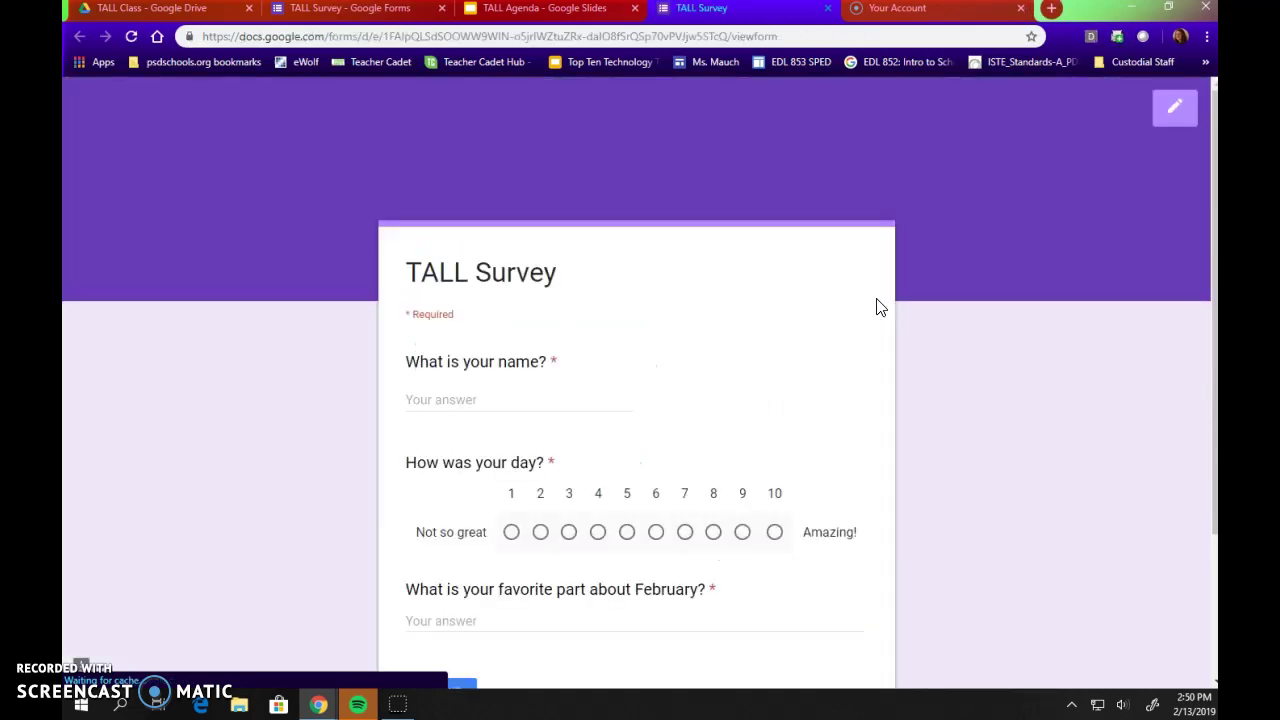
key("ctrl+w")
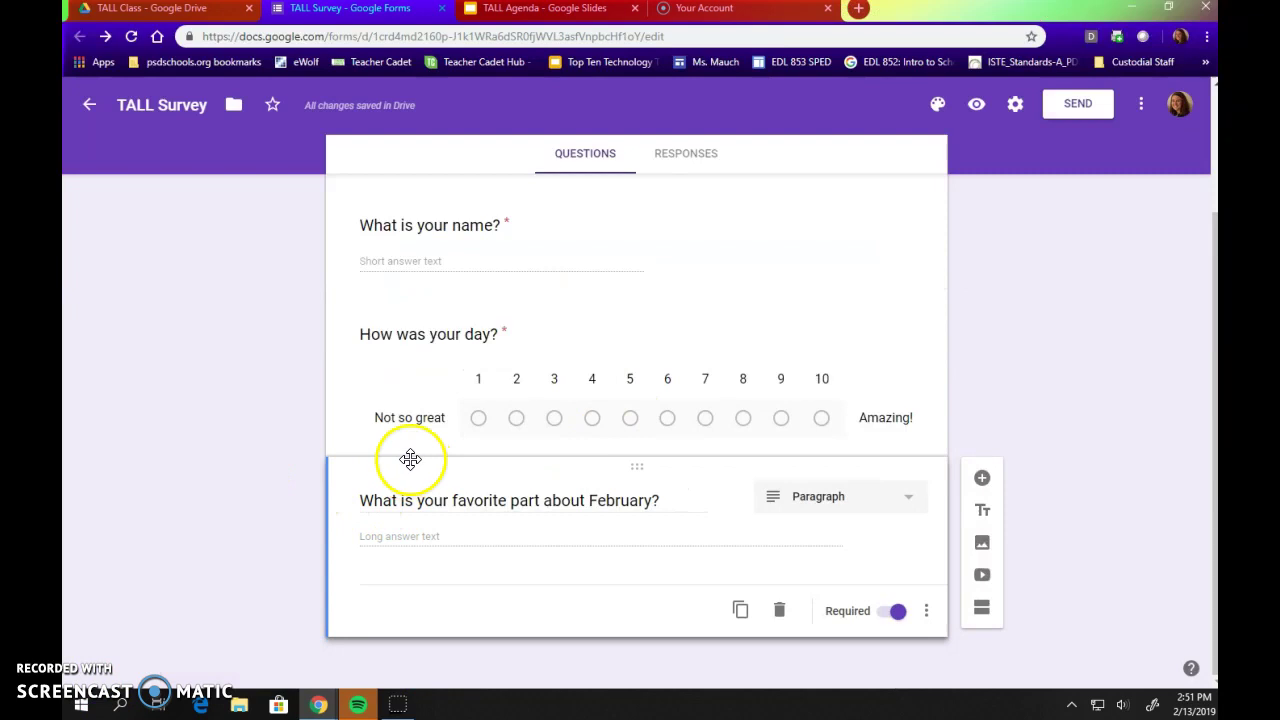
Set the form's theme header to the orange and yellow triangle pattern from the Other image category, and close the theme options
left_click(937, 110)
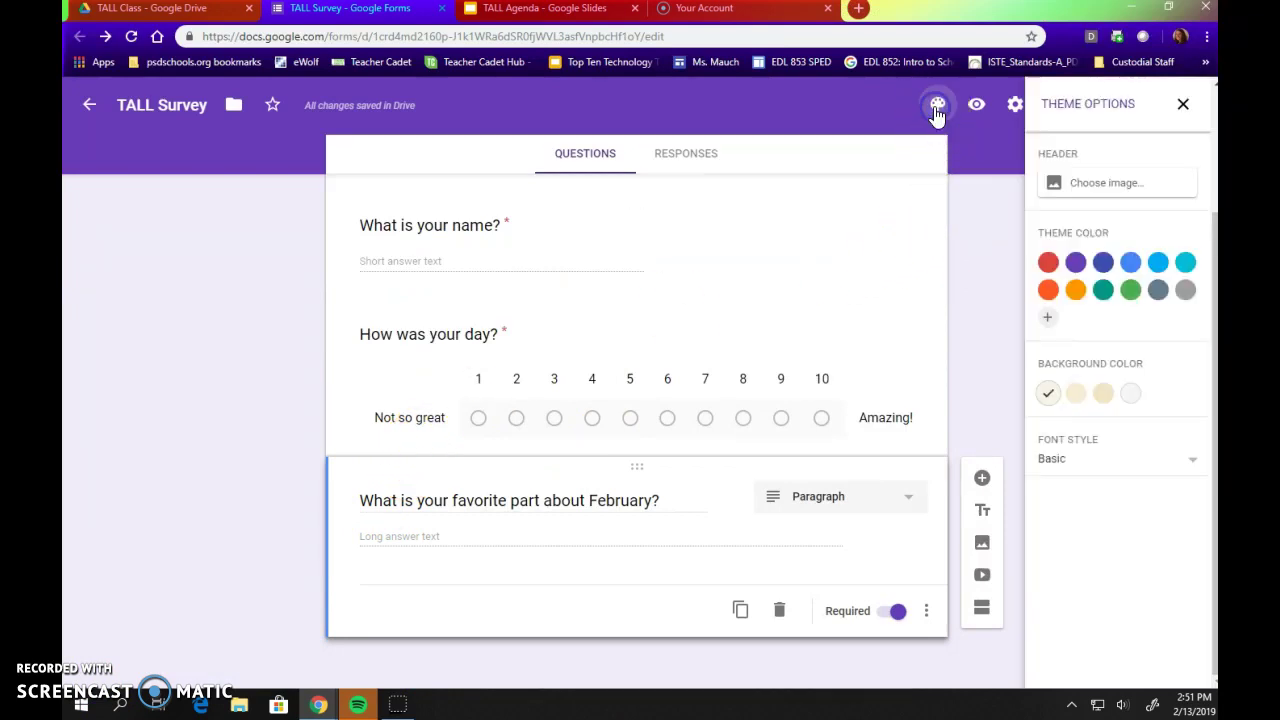
left_click(1095, 190)
left_click(395, 218)
left_click(387, 243)
left_click(390, 265)
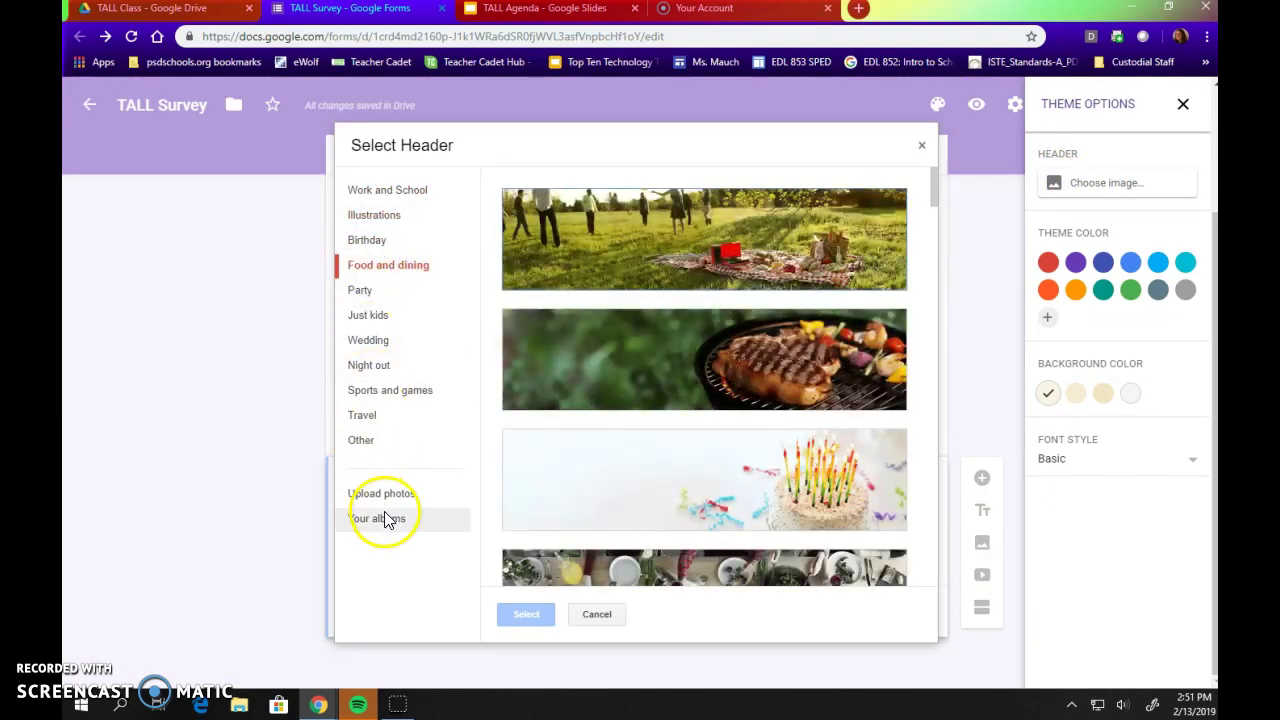
left_click(391, 497)
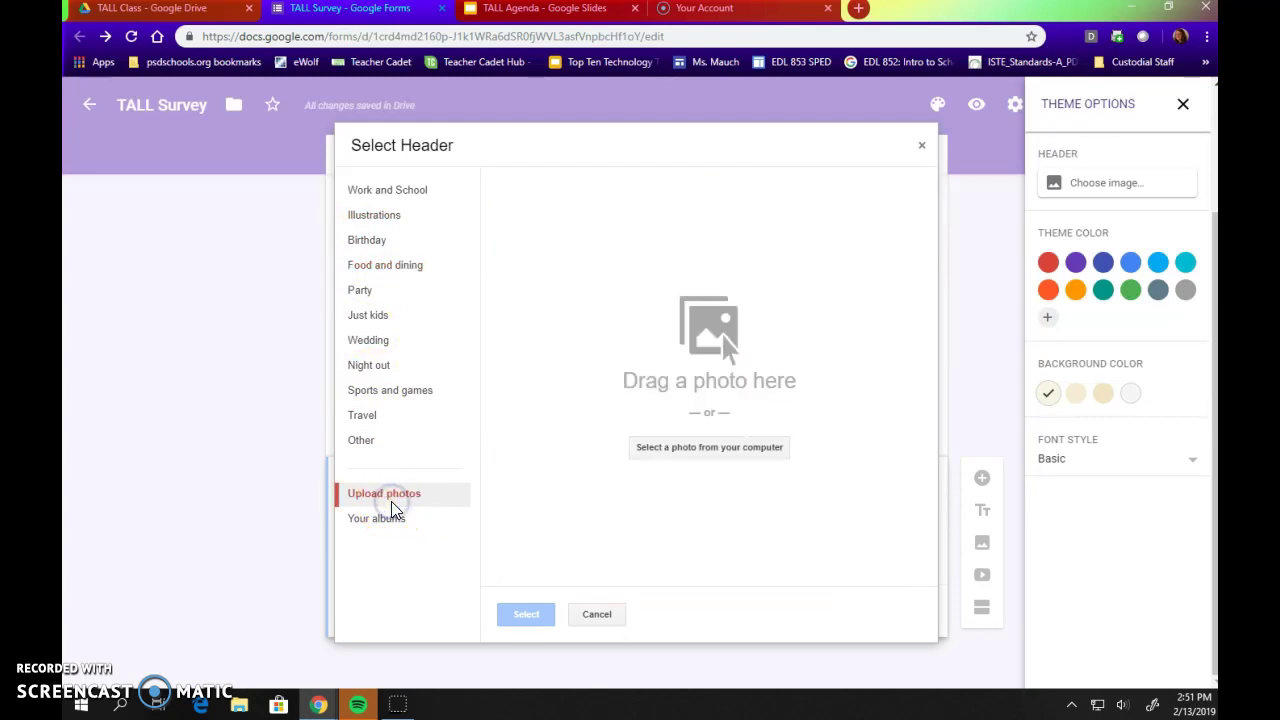
left_click(380, 440)
left_click(722, 368)
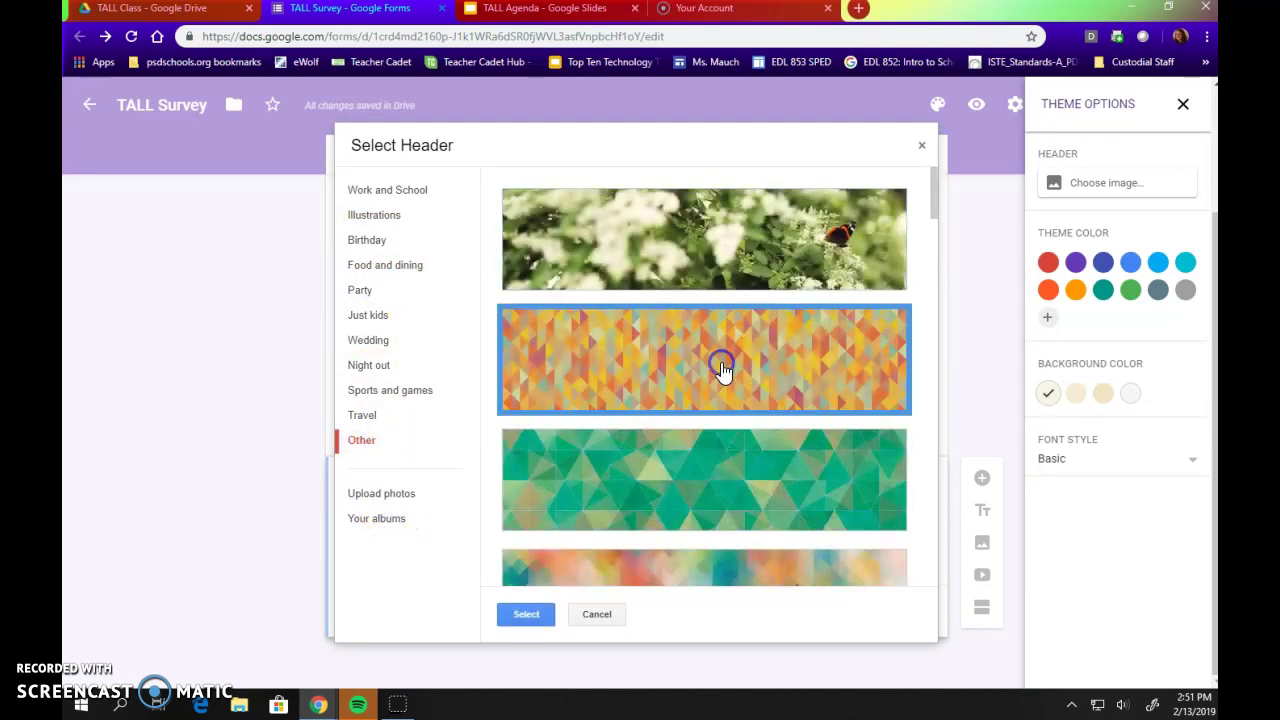
left_click(517, 616)
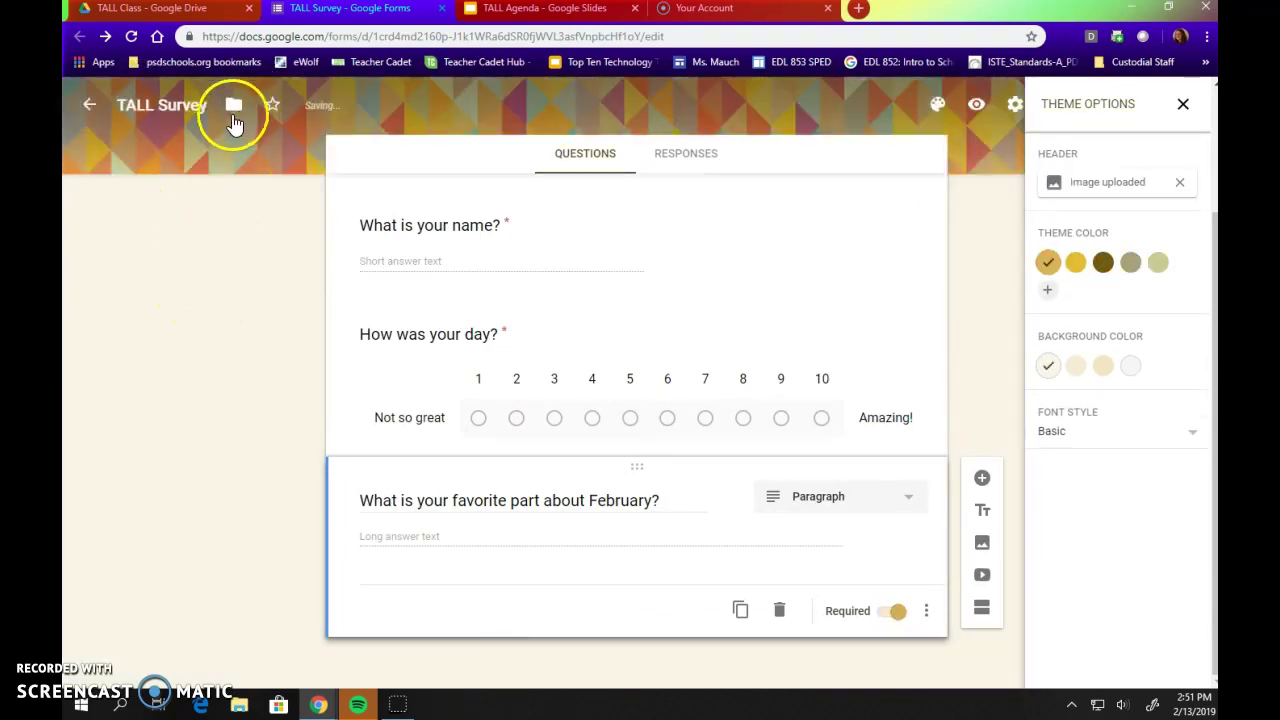
left_click(1183, 104)
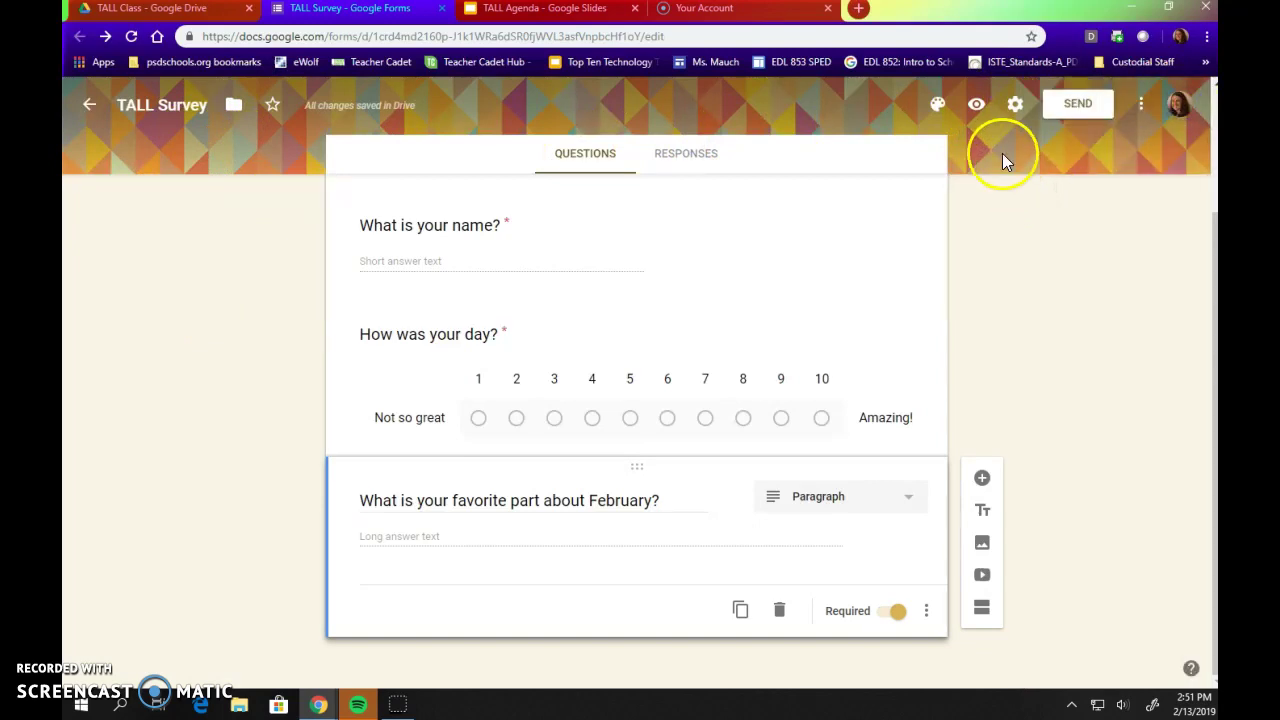
Configure the form settings to collect email addresses without restricting it to users in Poudre School District and trusted domains, and save
left_click(1015, 110)
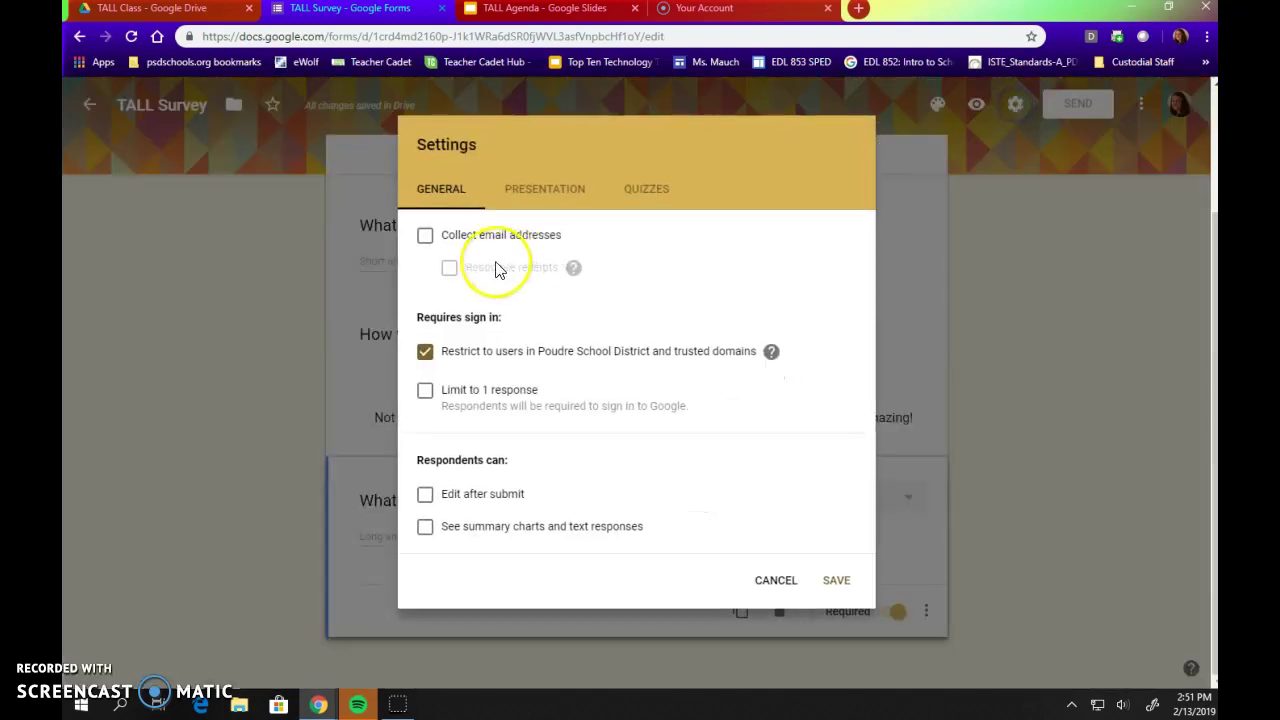
left_click(425, 238)
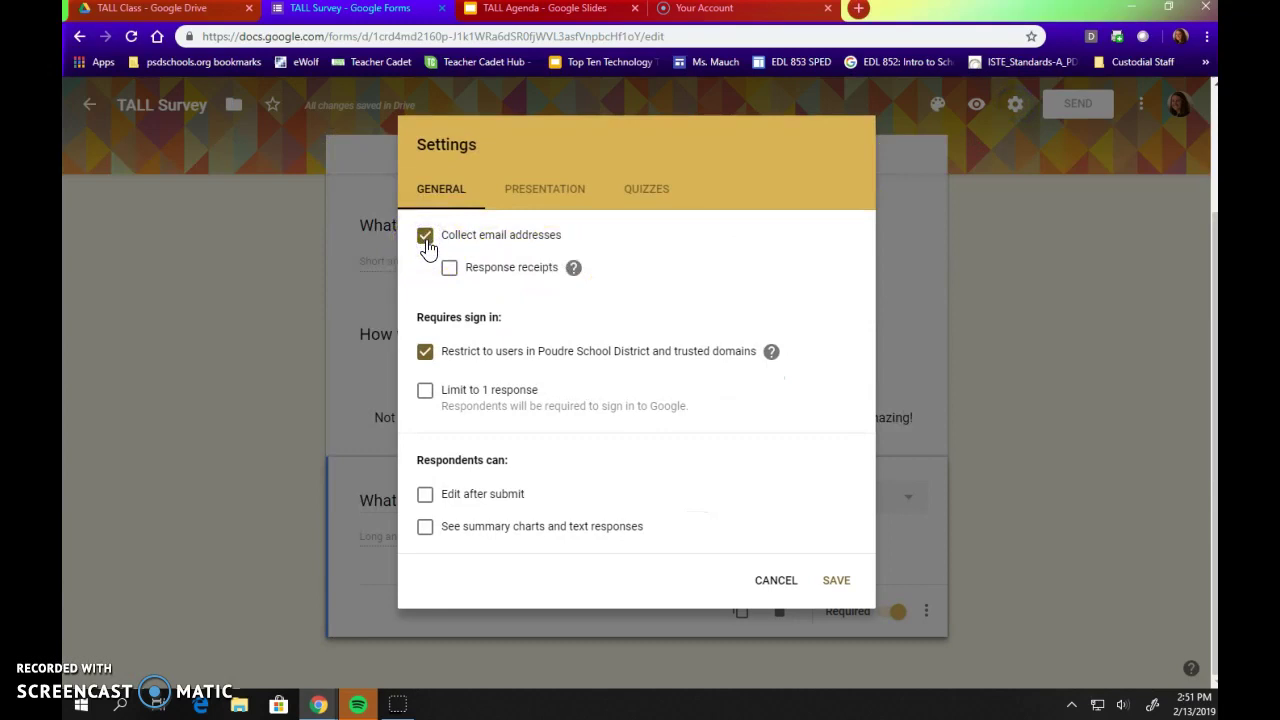
left_click(451, 270)
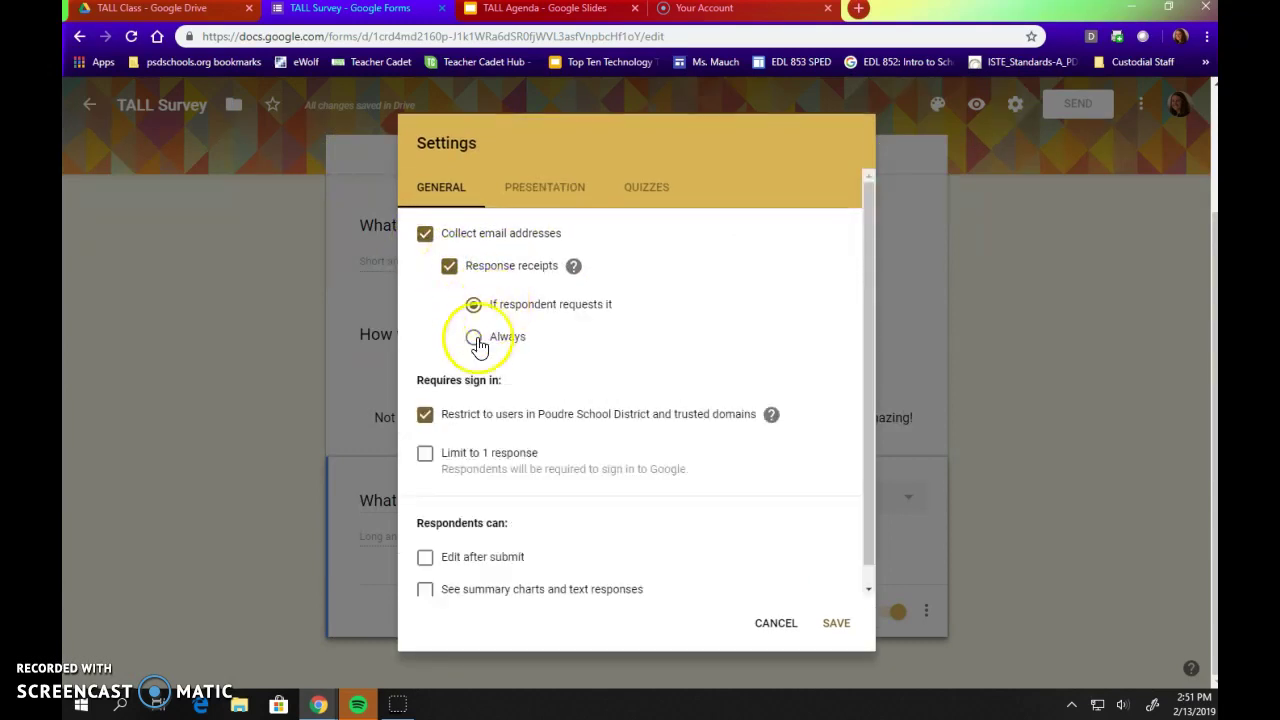
left_click(451, 270)
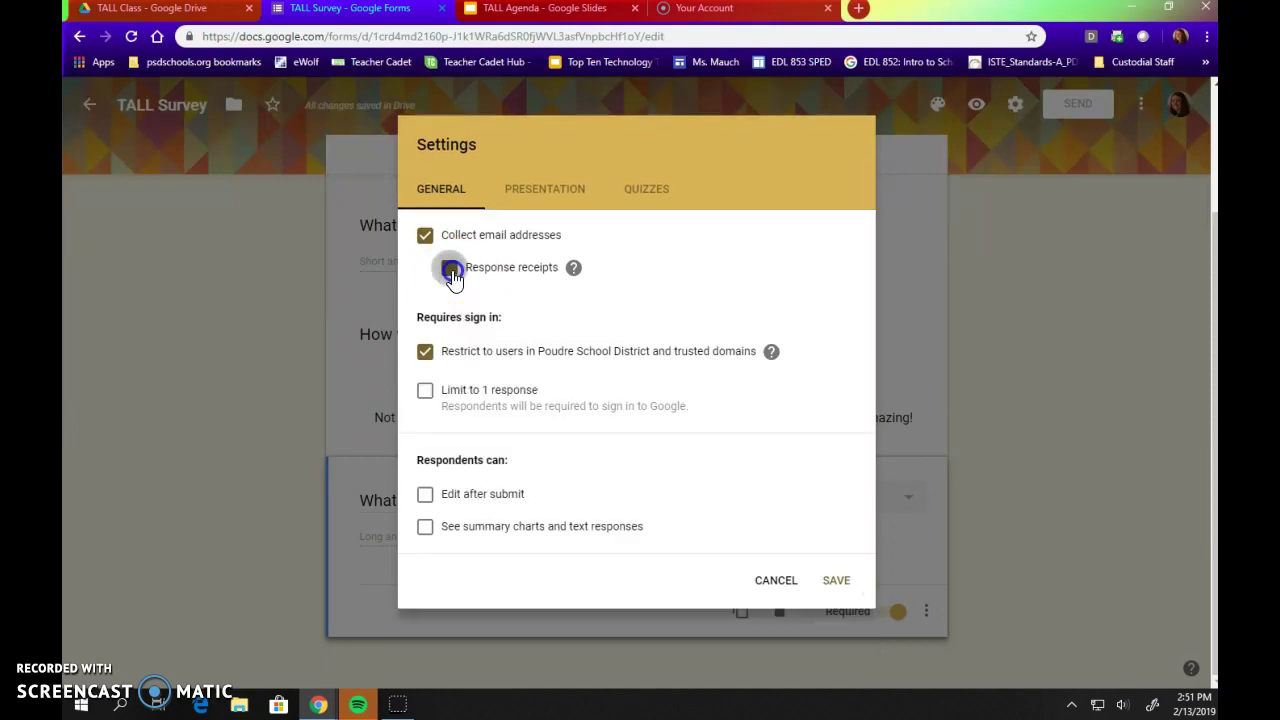
left_click(425, 351)
left_click(428, 400)
left_click(429, 396)
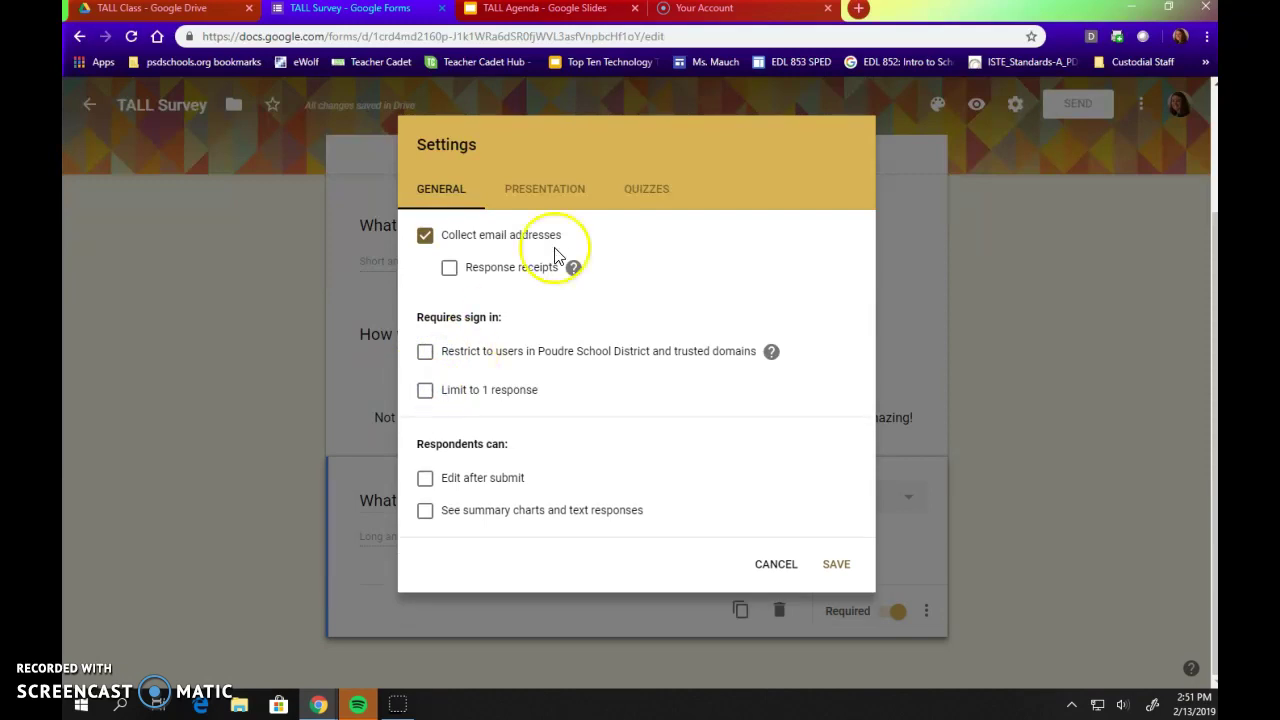
left_click(836, 564)
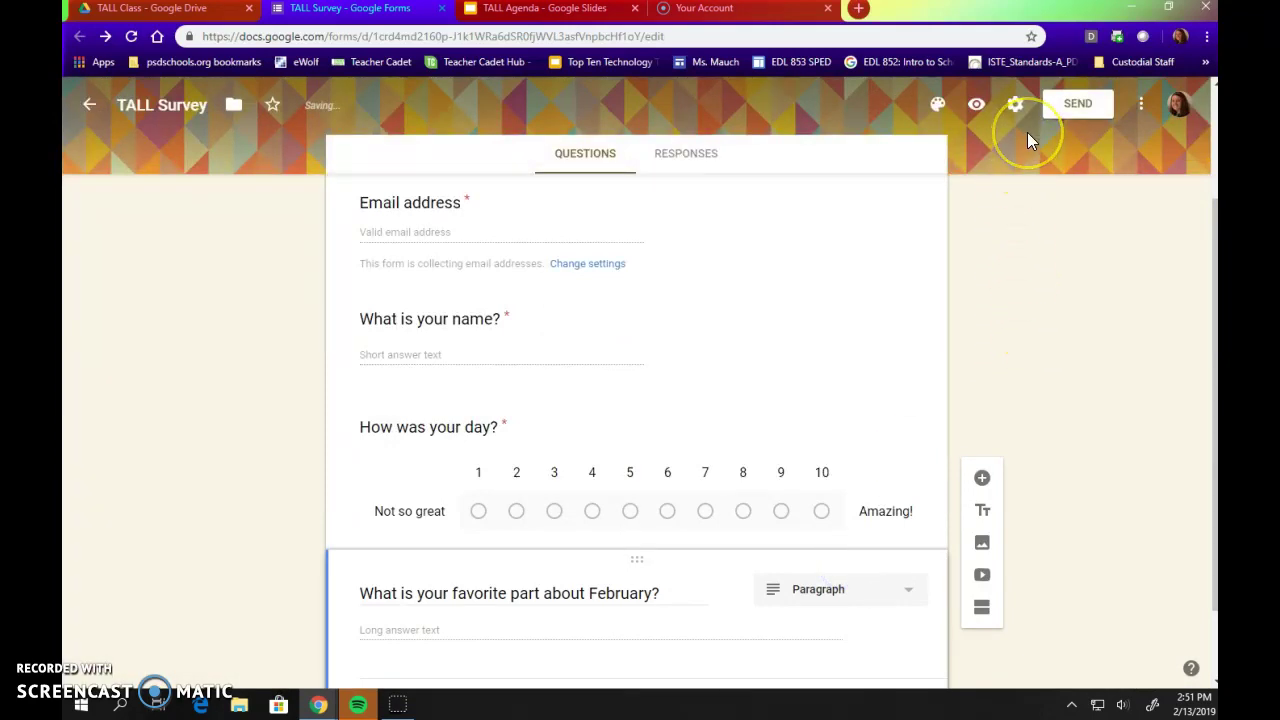
Send the form's responses to a new spreadsheet named "TALL Survey (Responses)"
left_click(700, 157)
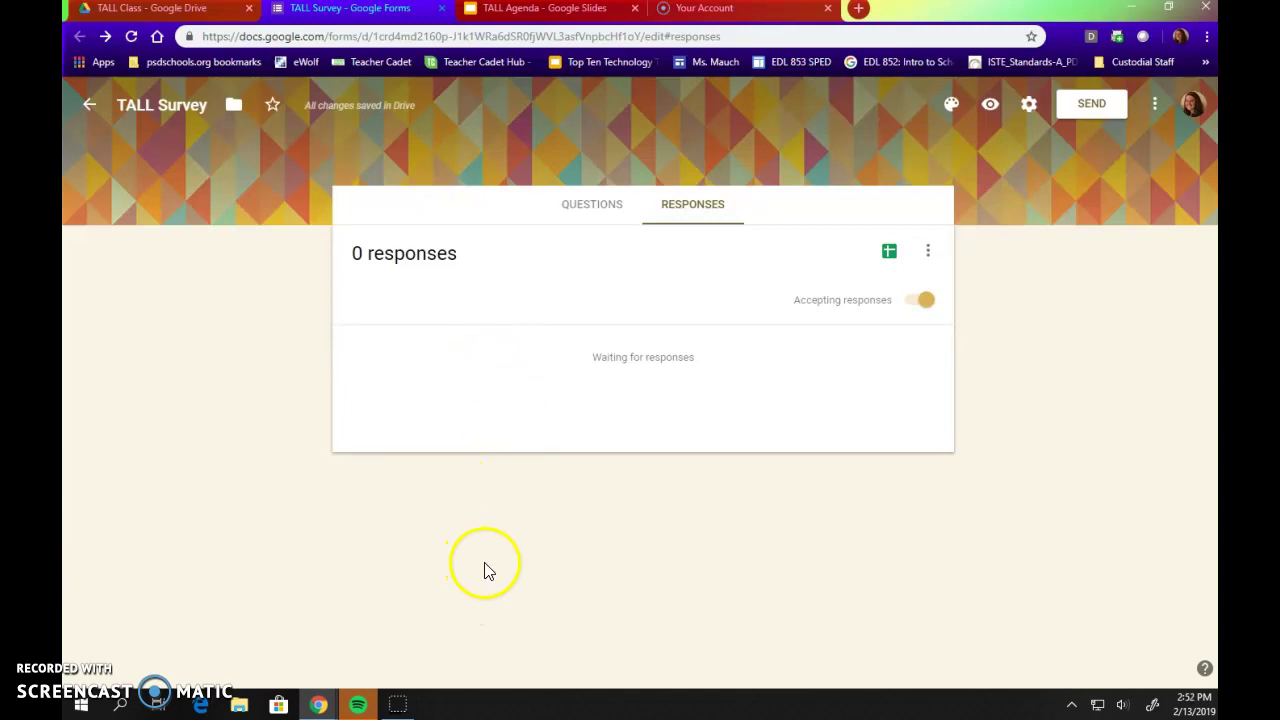
left_click(890, 254)
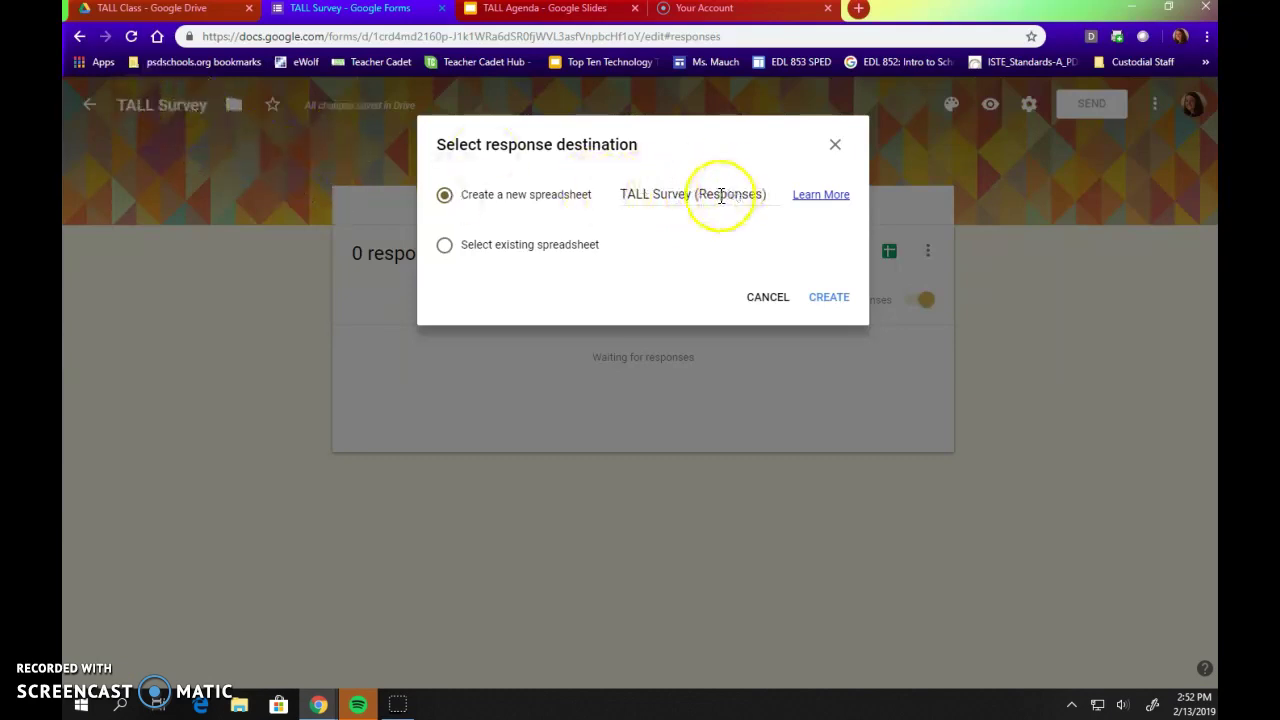
left_click(816, 302)
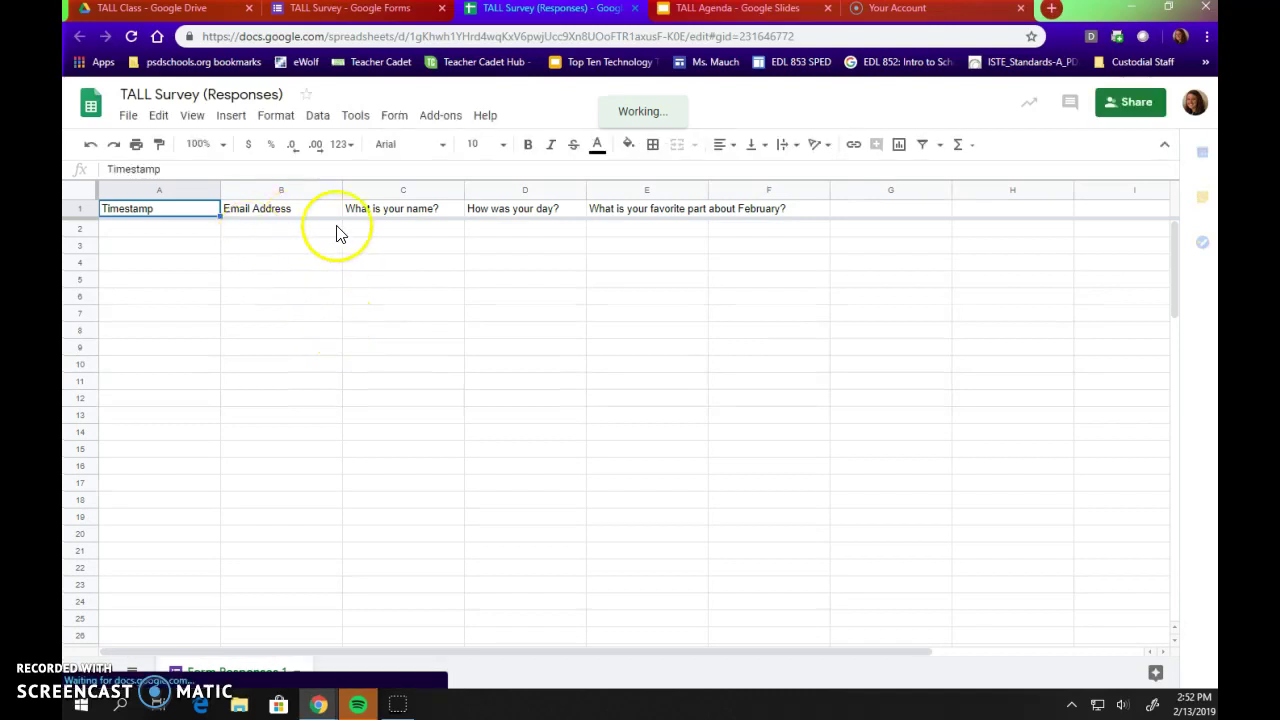
Check the question columns in the response spreadsheet, and find its file in the TALL Class folder in Google Drive
left_click(371, 233)
left_click(505, 214)
left_click(620, 226)
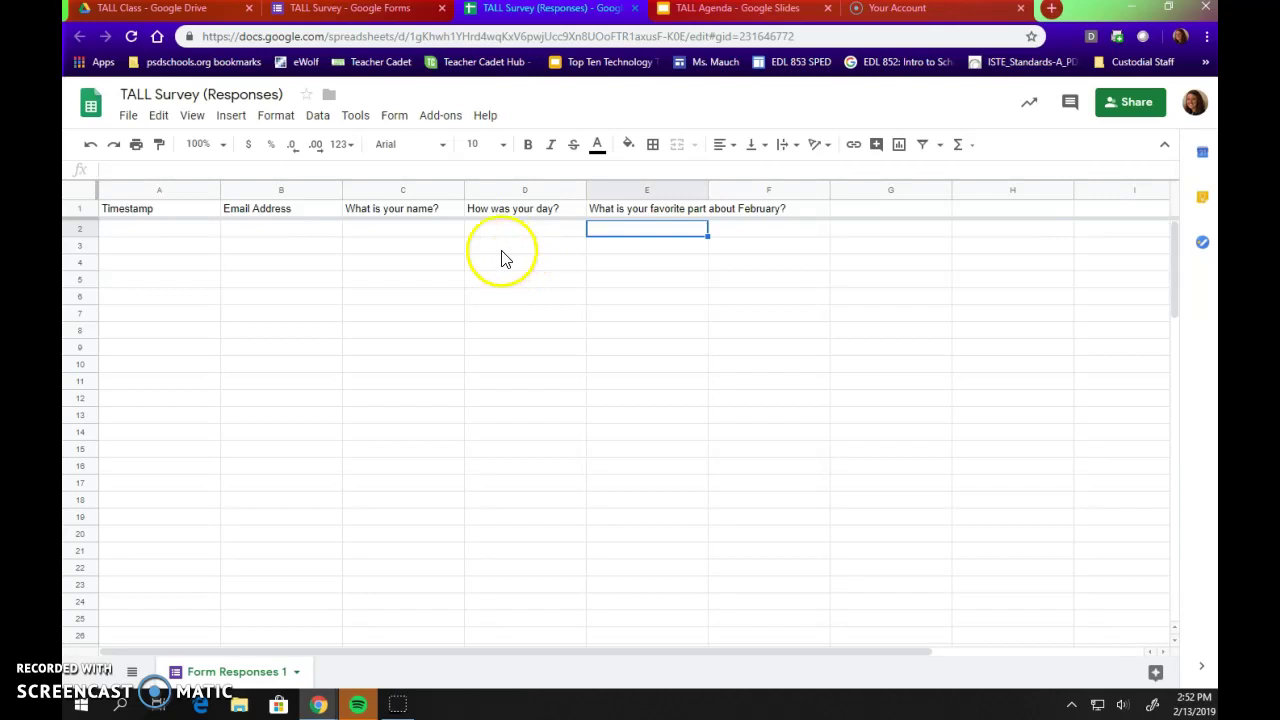
left_click(155, 10)
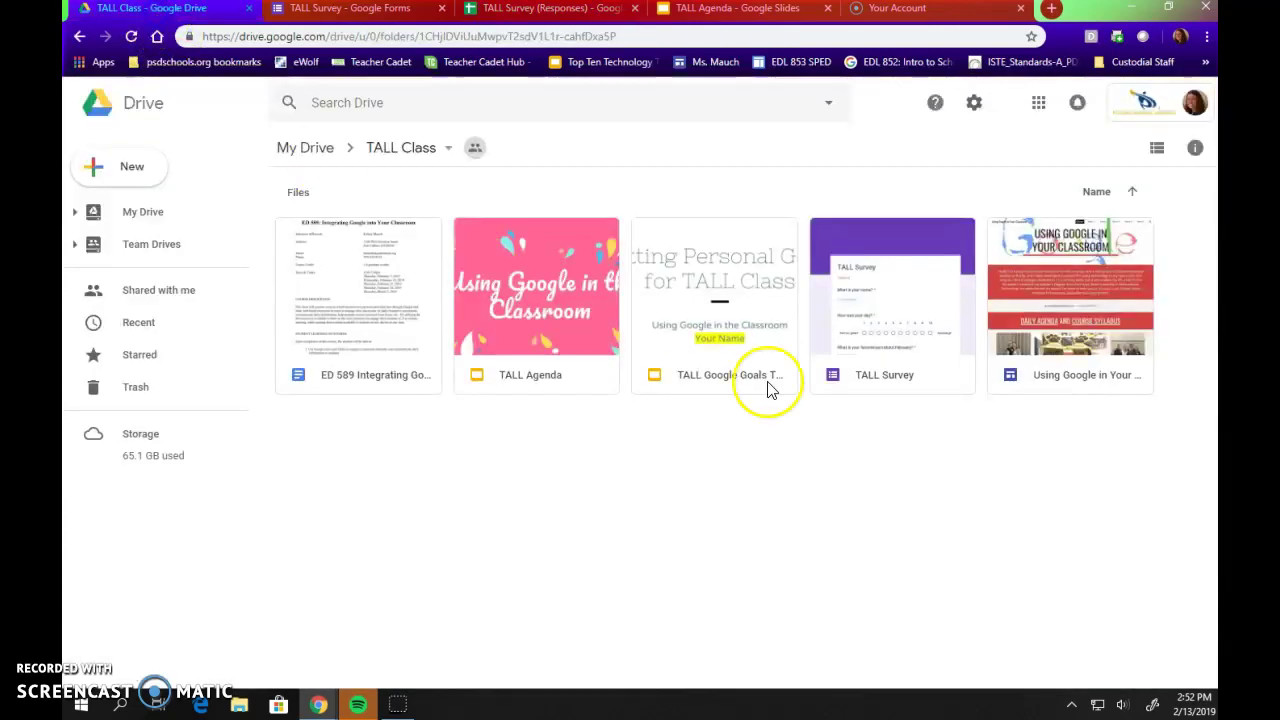
left_click(1064, 347)
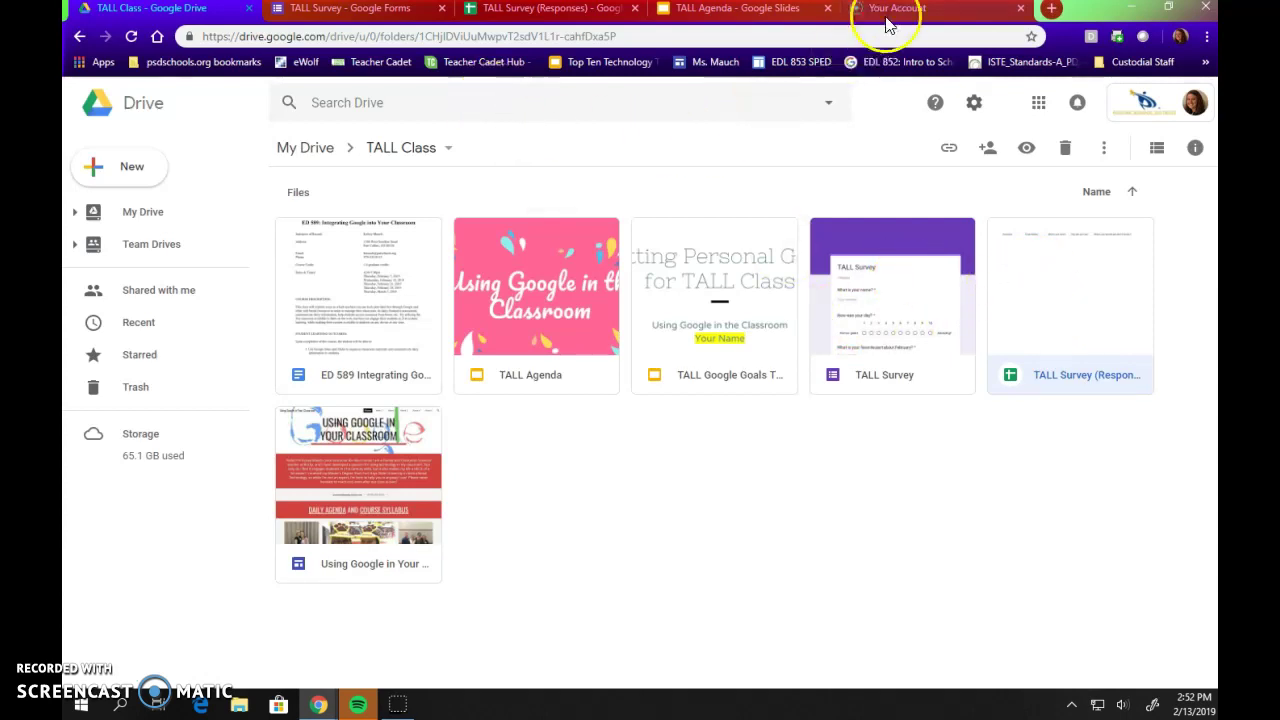
Open the 1/18/18 Foods Daily Check-In form from the Daily Check-Ins folder in Foods, Nutrition, and Wellness and view its questions
left_click(303, 148)
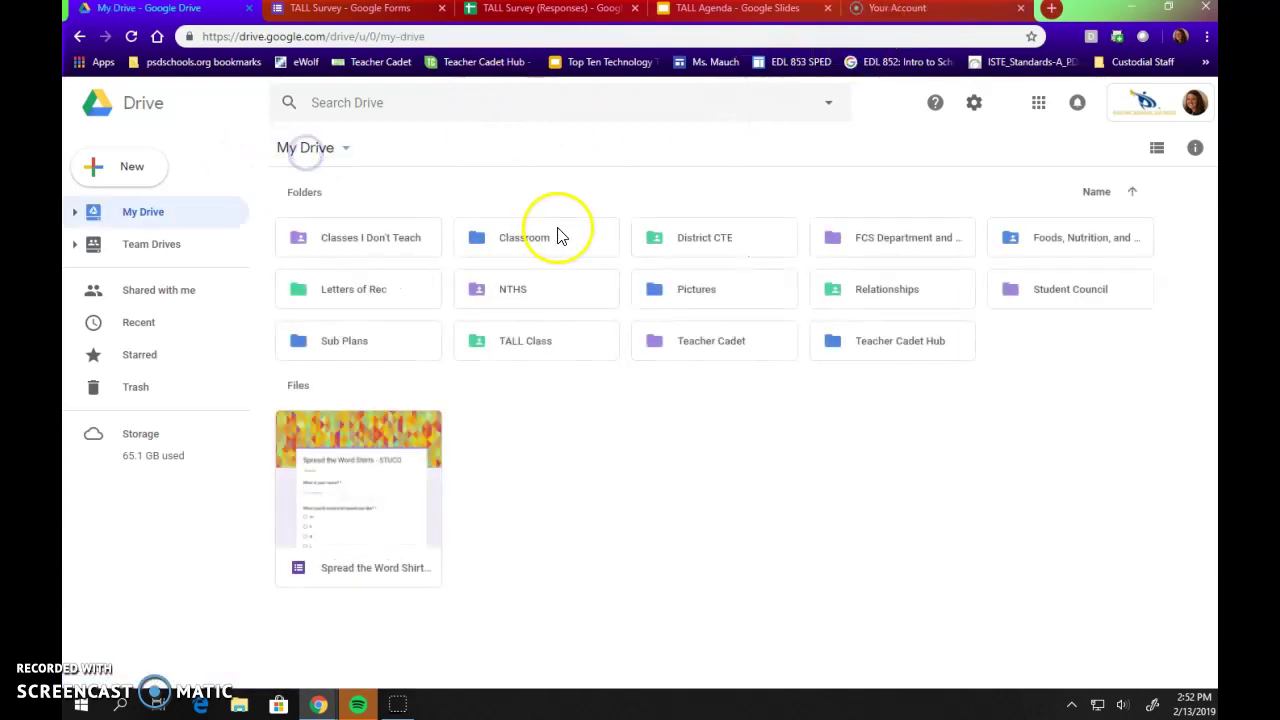
double_click(1110, 237)
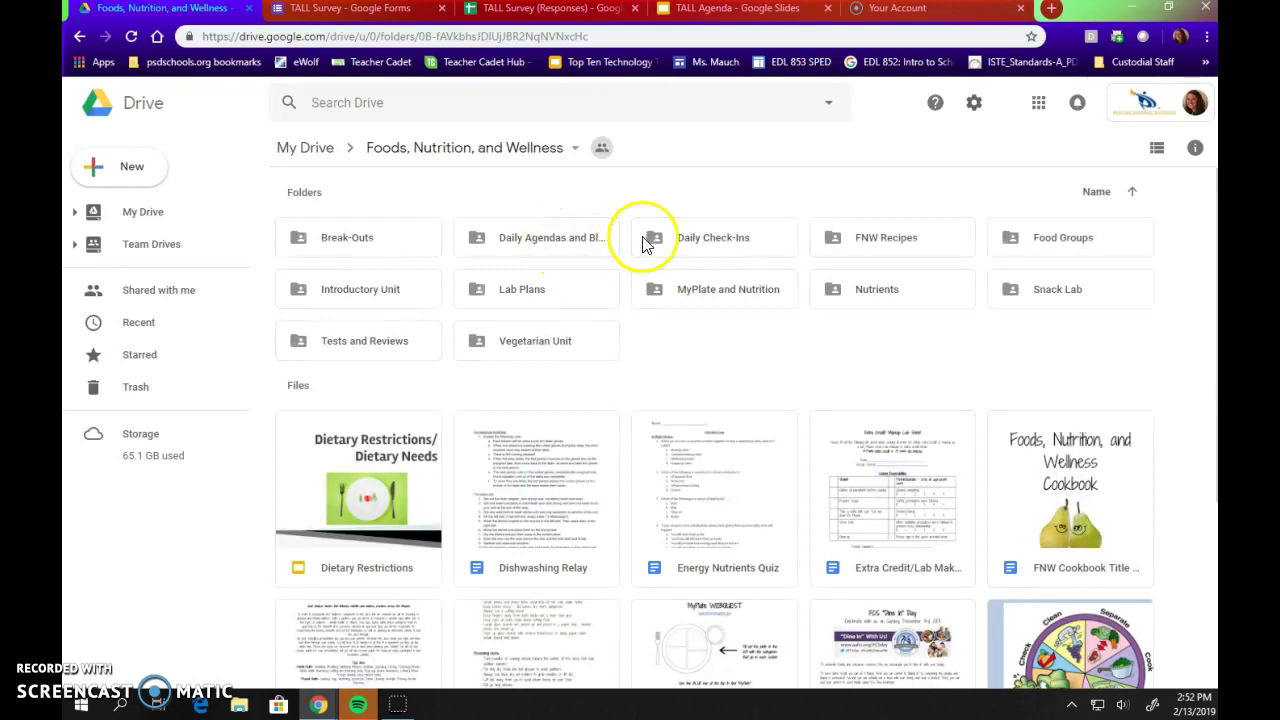
double_click(709, 240)
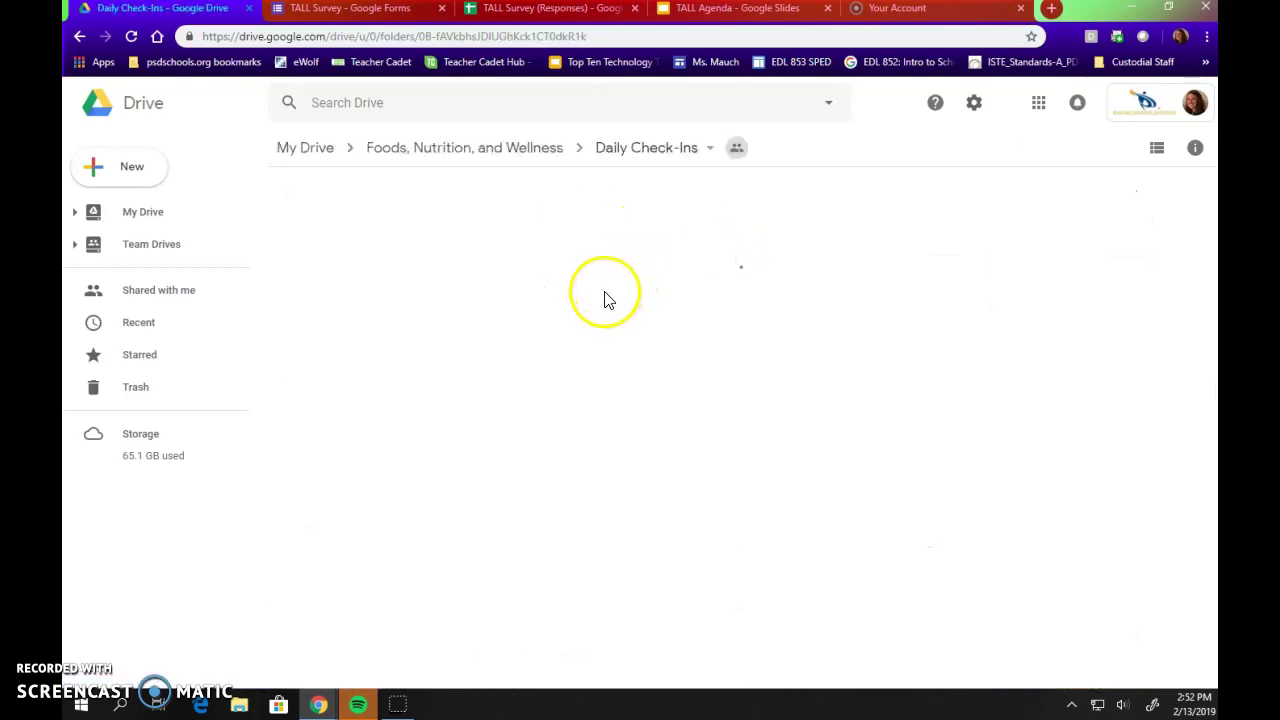
double_click(409, 318)
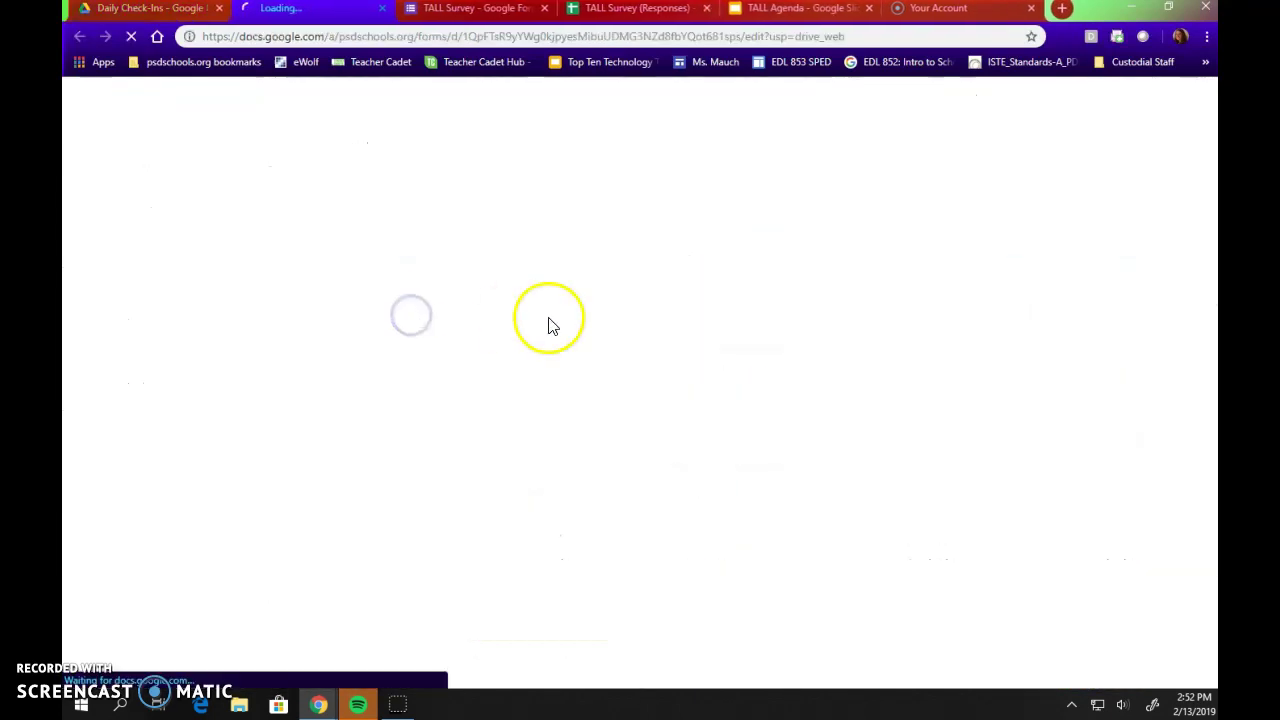
scroll(549, 320, "down", 4)
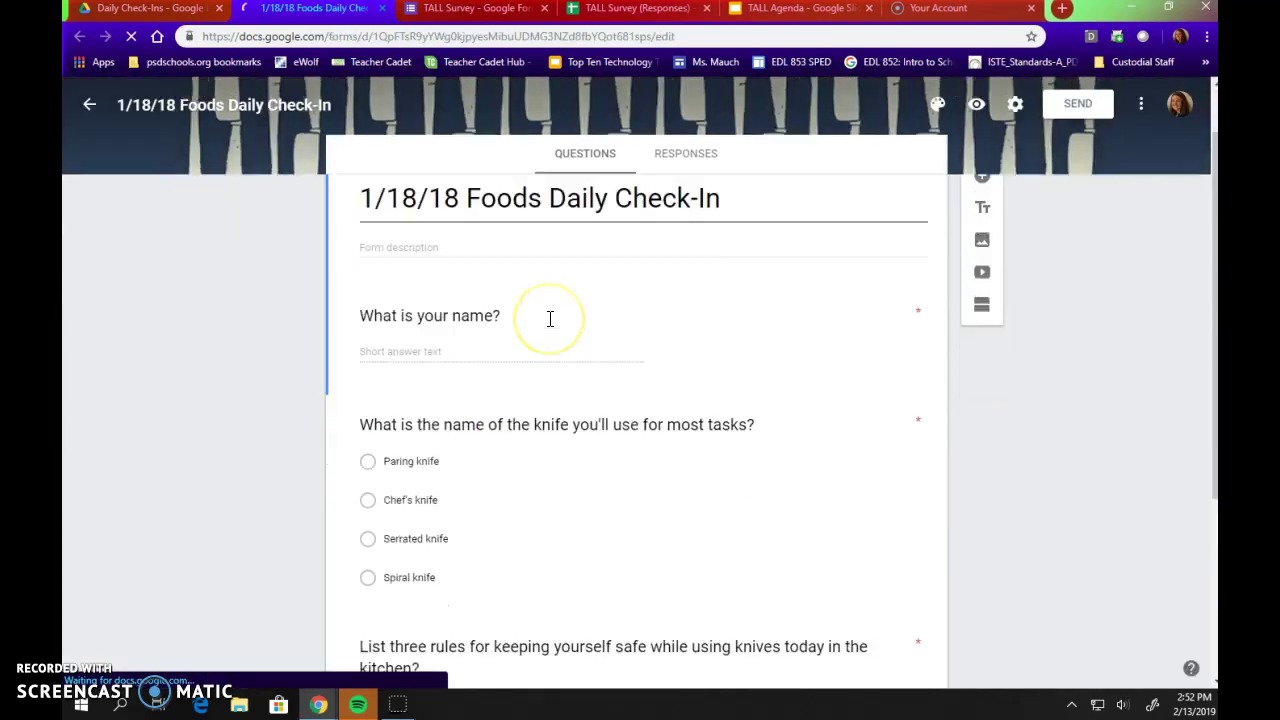
Return to the Daily Check-Ins folder, open the 1/18/18 Foods Daily Check-In response spreadsheet and examine the first respondent's answers in row 2
left_click(160, 9)
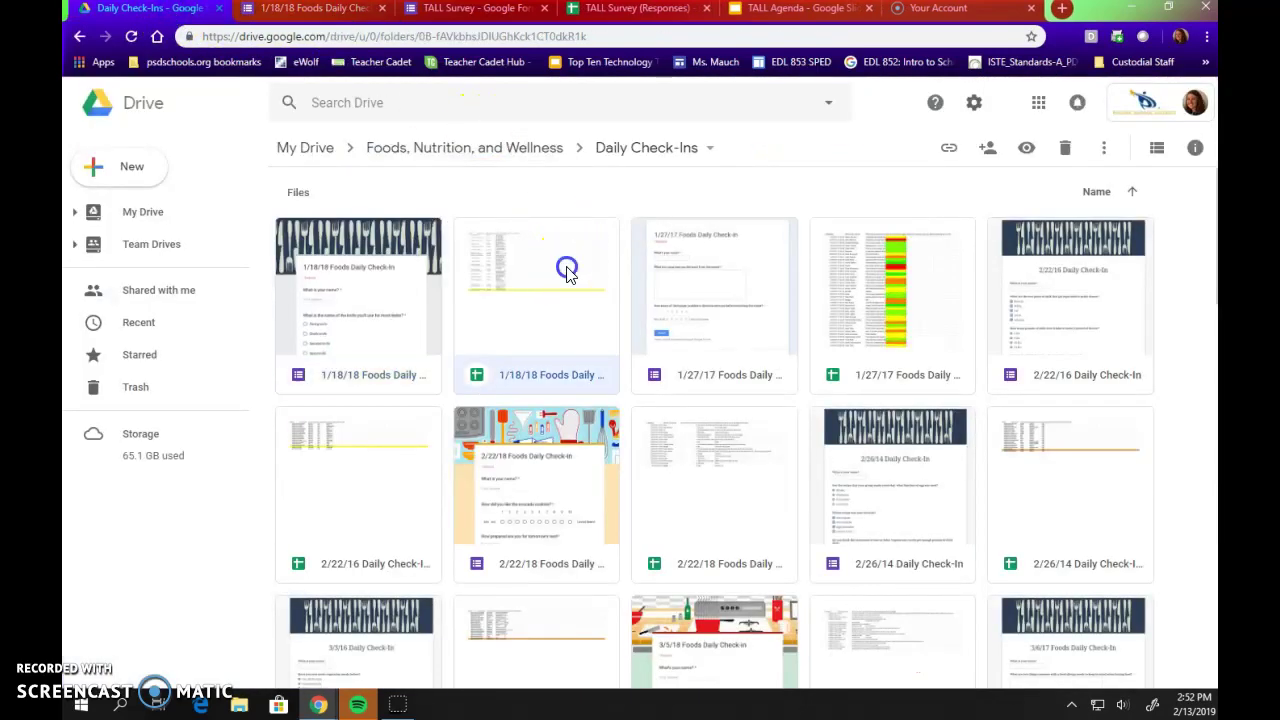
double_click(566, 266)
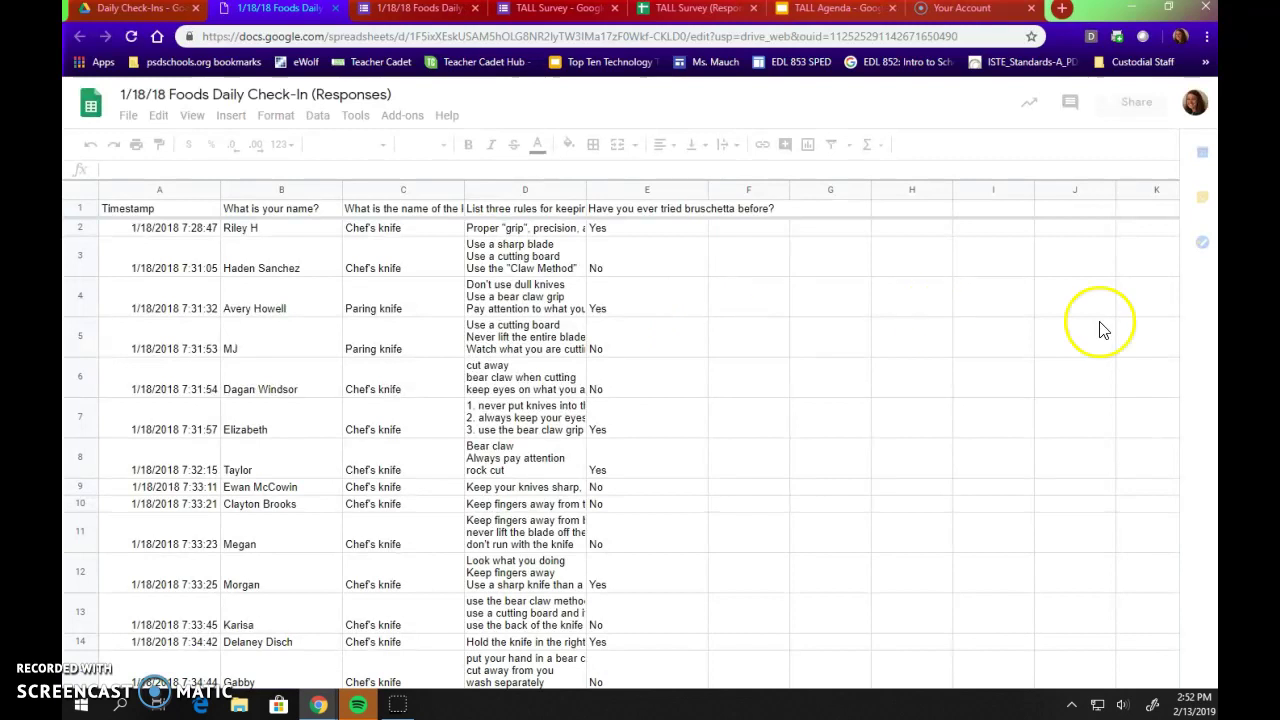
left_click(263, 230)
left_click(389, 232)
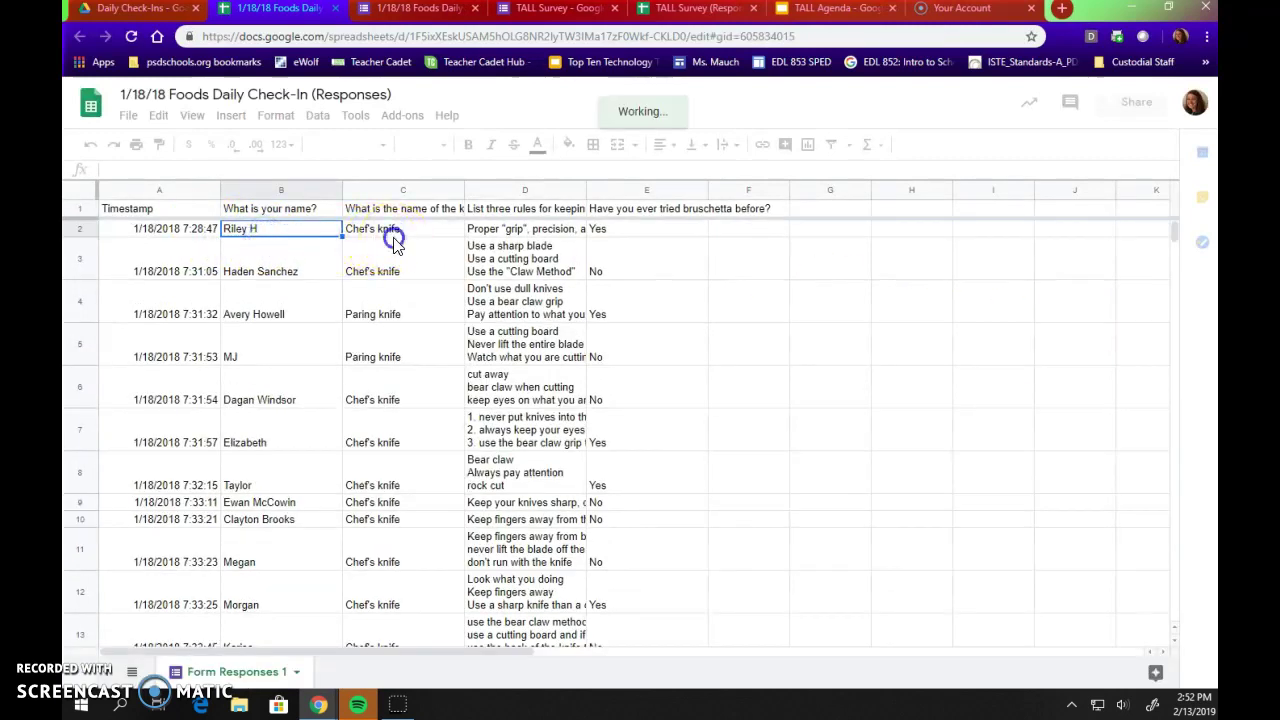
left_click(508, 241)
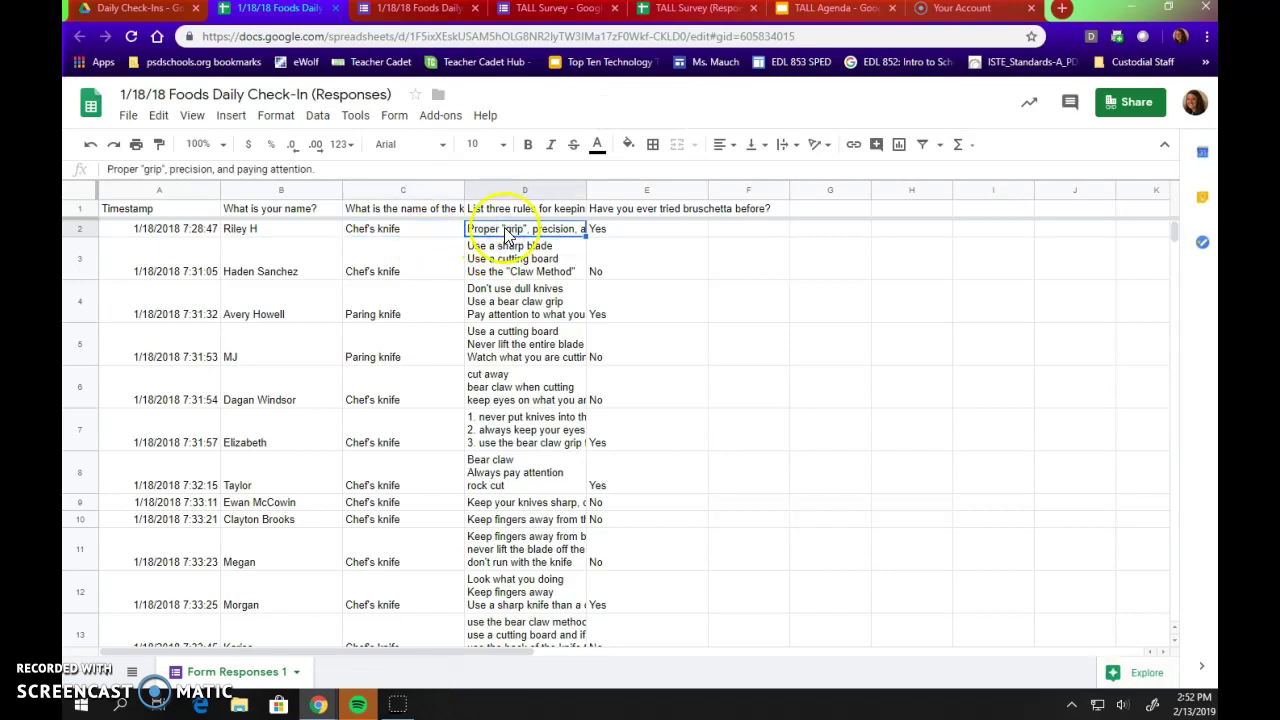
left_click(641, 229)
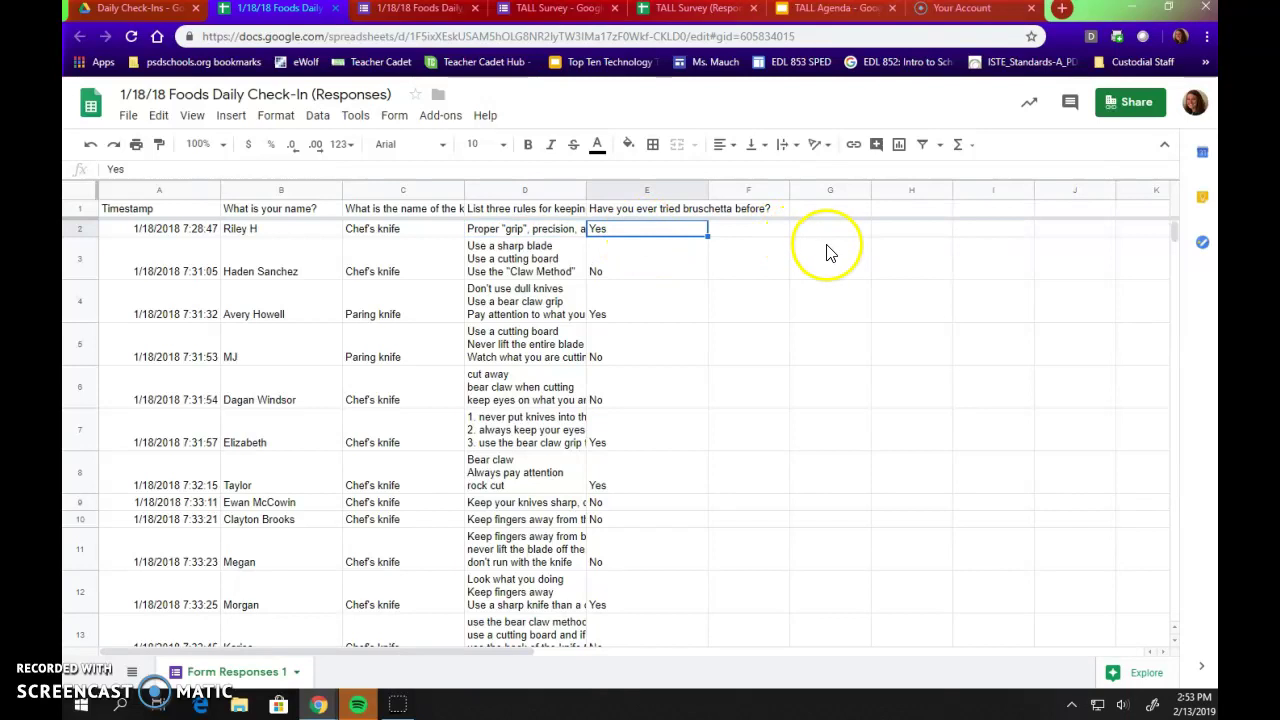